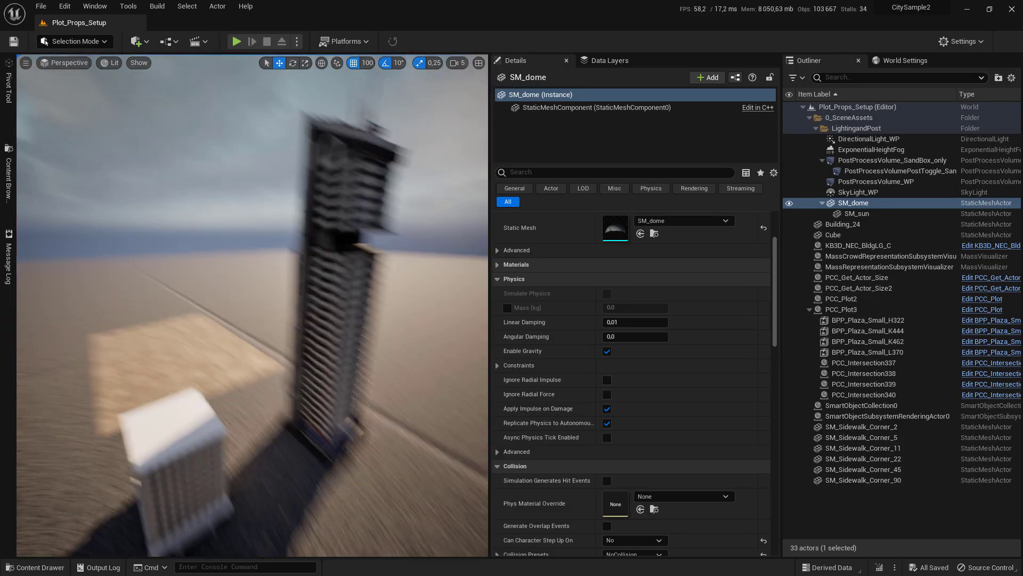
Step: Examine the white Building_24 mesh and the tall tower standing near the plot
right_drag(204, 448, 205, 448)
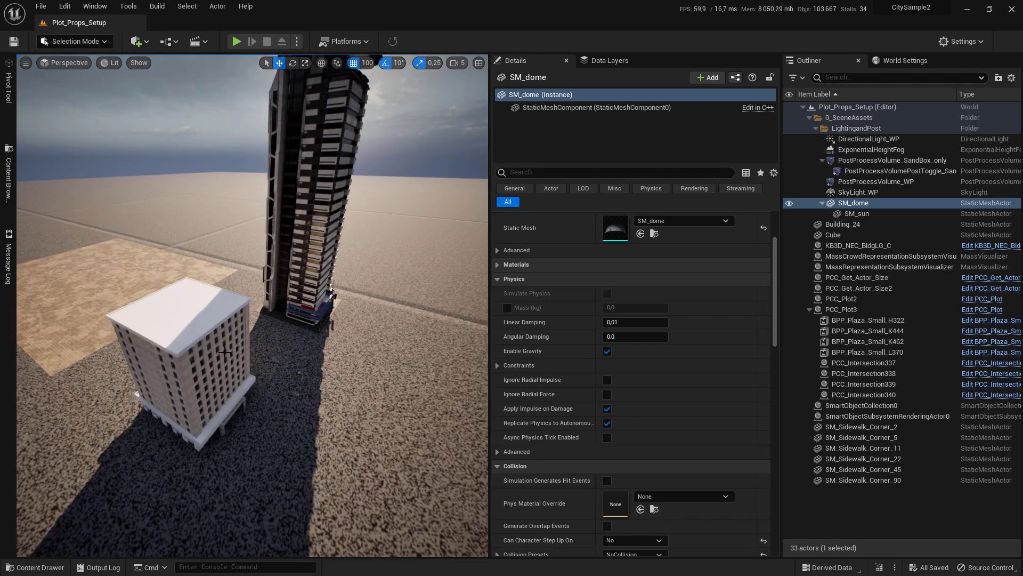
right_drag(251, 257, 254, 224)
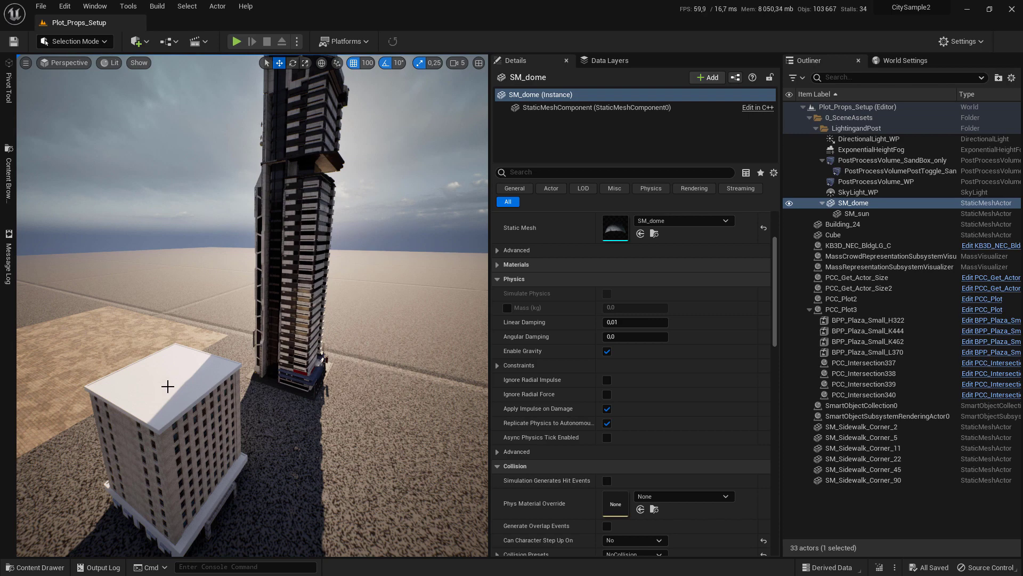
click(184, 371)
right_drag(184, 371, 262, 318)
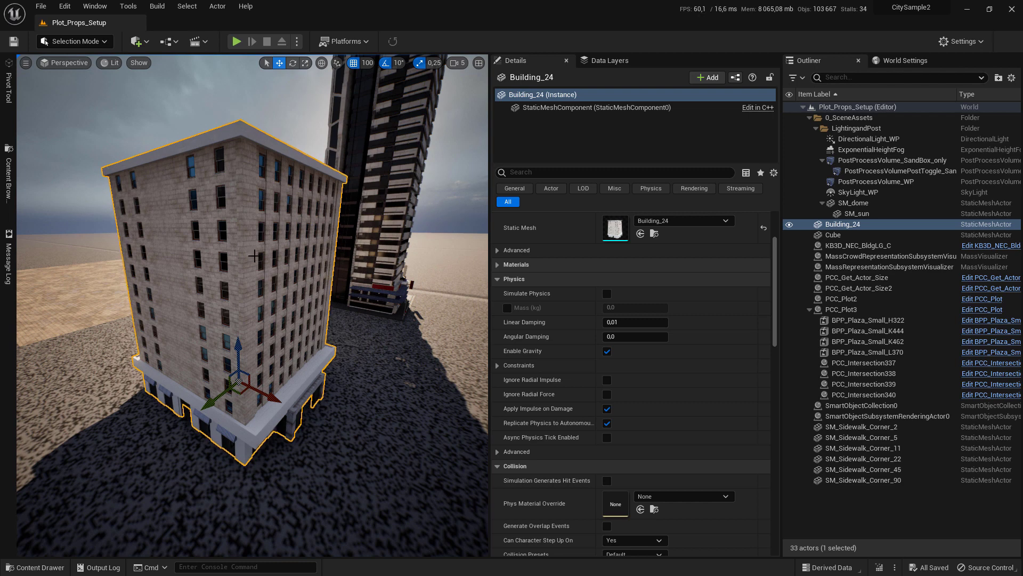
right_drag(233, 228, 317, 238)
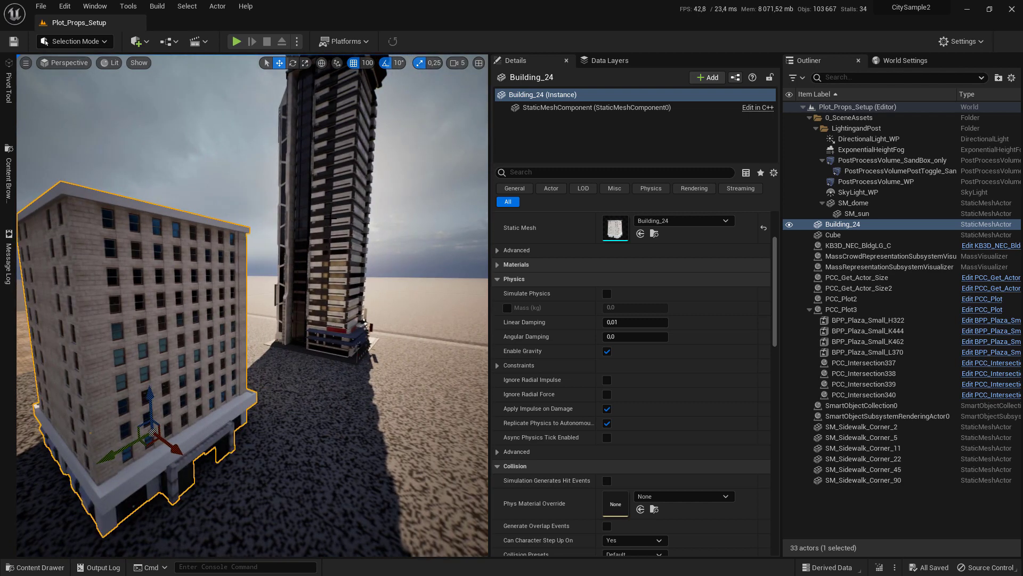
right_drag(347, 190, 228, 365)
right_drag(271, 295, 226, 261)
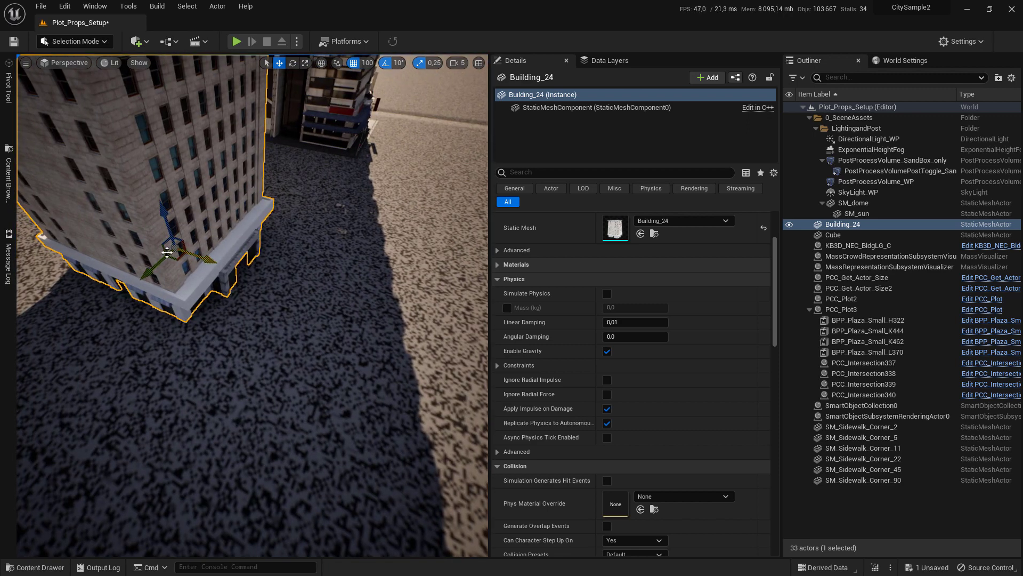
right_drag(326, 291, 240, 315)
Step: Select the PCC_Plot2 ground plot and add a first entry to its Static Buildings List, expanding its settings
click(224, 291)
right_drag(238, 256, 222, 245)
scroll(571, 251, up, 3)
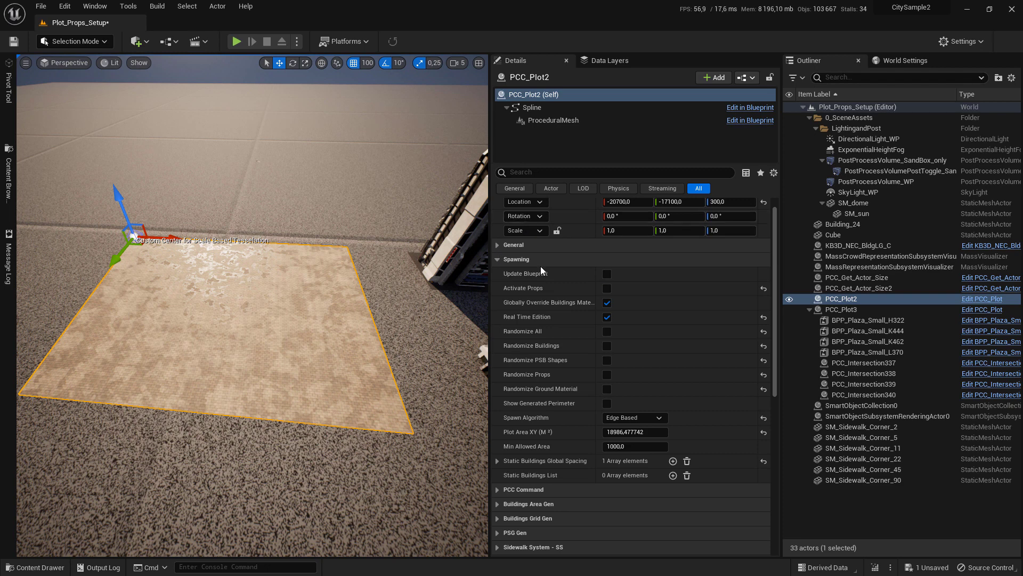
scroll(727, 274, down, 4)
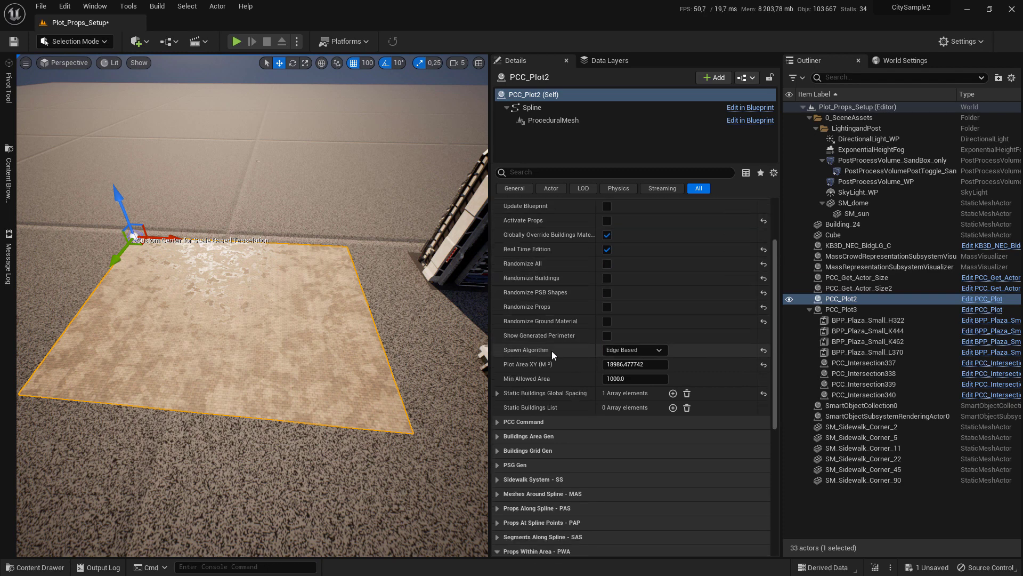
click(673, 407)
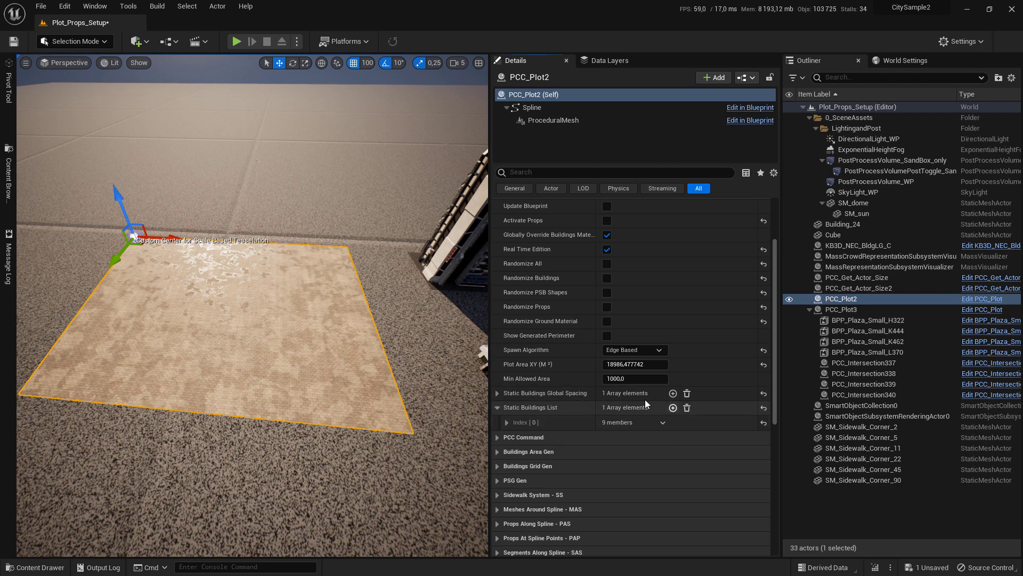
click(506, 422)
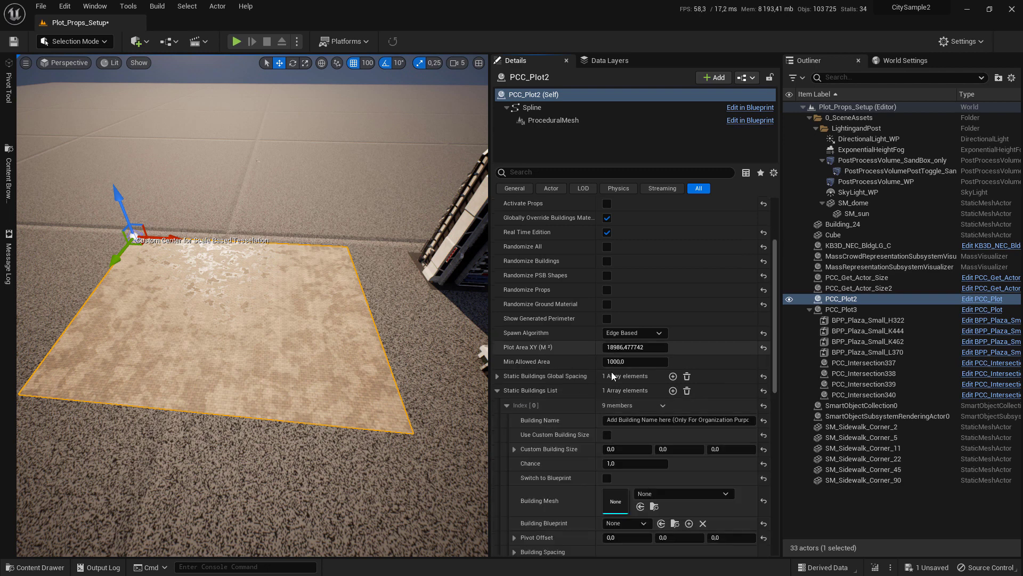
Step: Assign Building_24 as the building mesh of the first static building entry and view the plot
scroll(612, 372, down, 5)
click(7, 185)
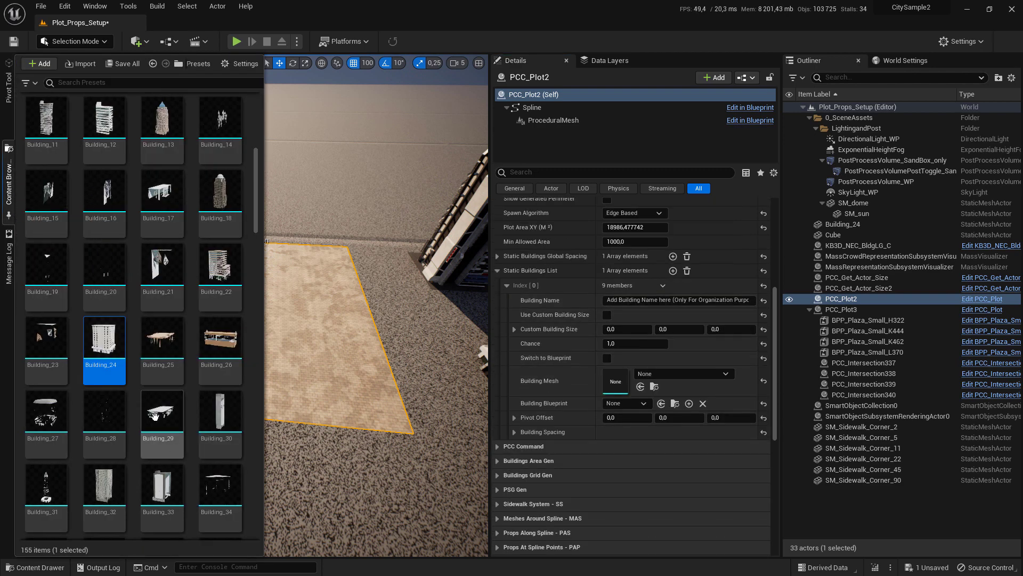
drag(122, 372, 616, 379)
right_drag(438, 384, 438, 330)
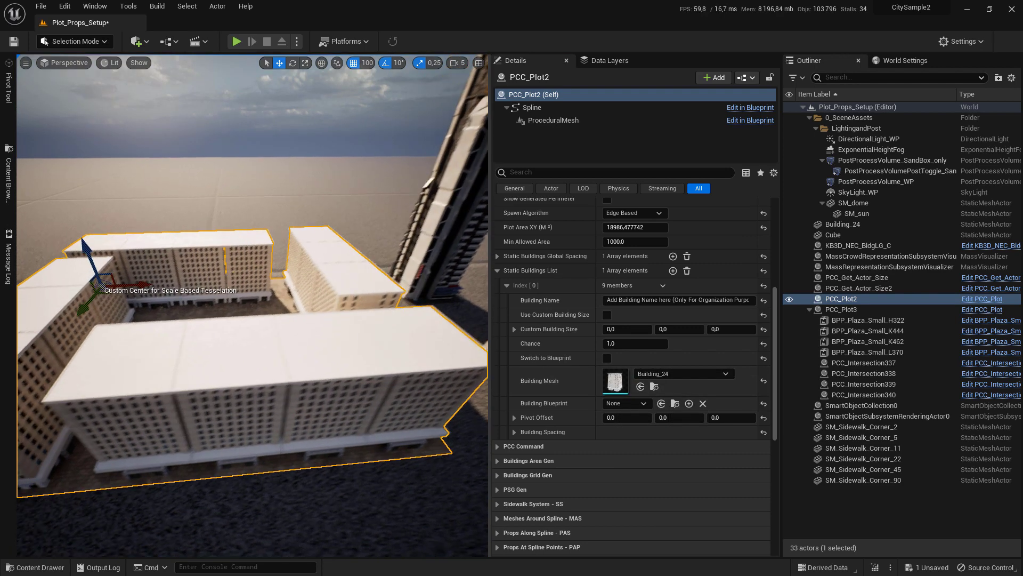
mouse_move(314, 343)
right_down()
mouse_move(277, 373)
mouse_move(323, 341)
mouse_move(314, 342)
right_up()
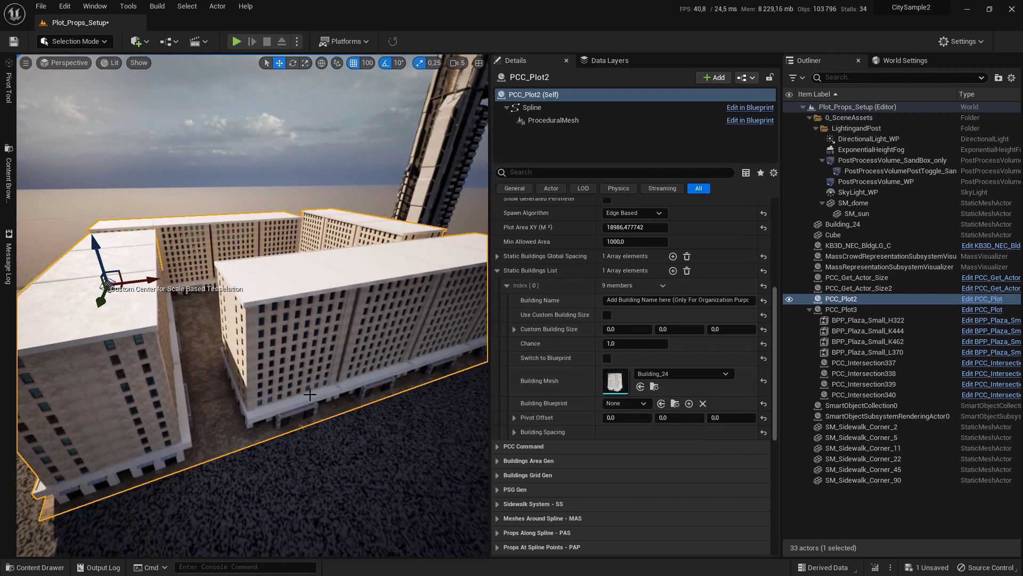
right_drag(266, 395, 275, 386)
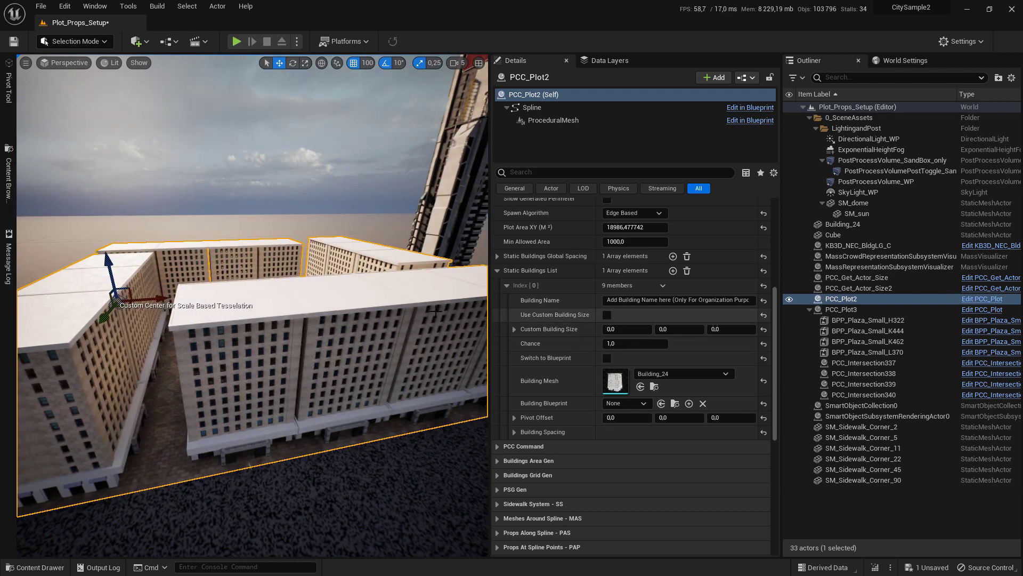
mouse_move(382, 326)
right_down()
mouse_move(373, 346)
mouse_move(379, 319)
right_up()
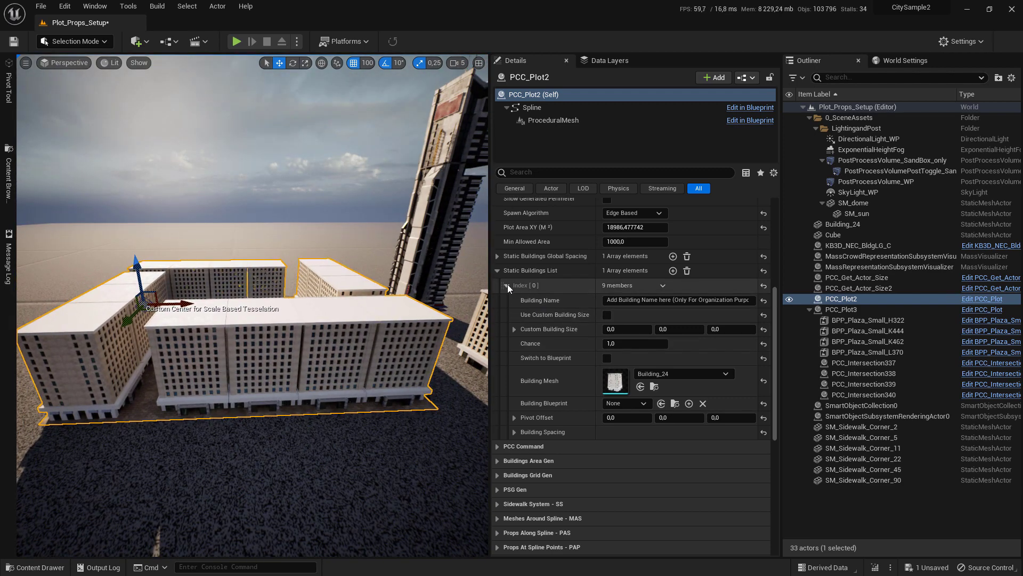
Step: Add a second entry to the Static Buildings List and set its building blueprint to KB3D_NEC_BldgLG_C
click(506, 285)
click(673, 271)
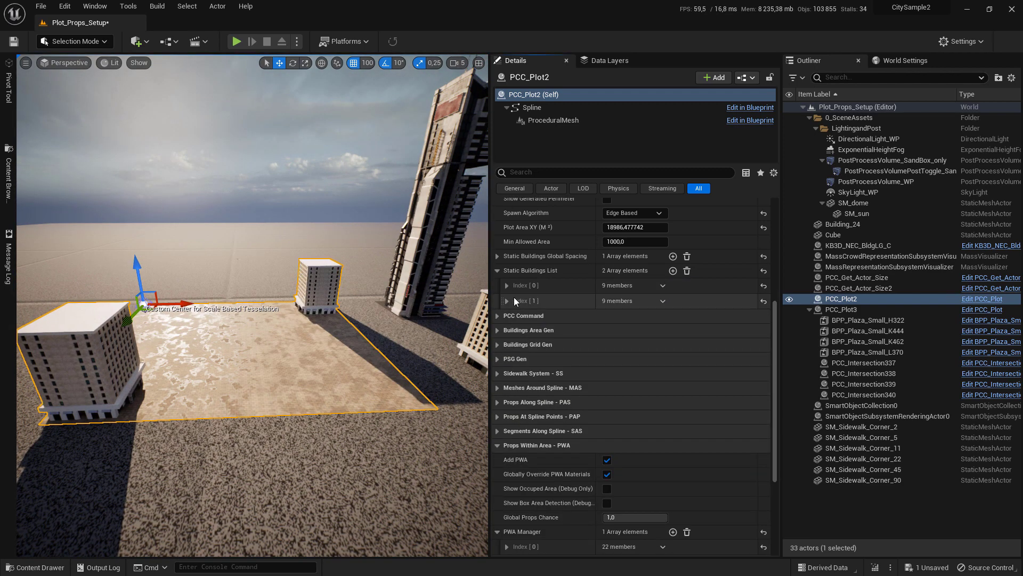
right_drag(396, 250, 358, 235)
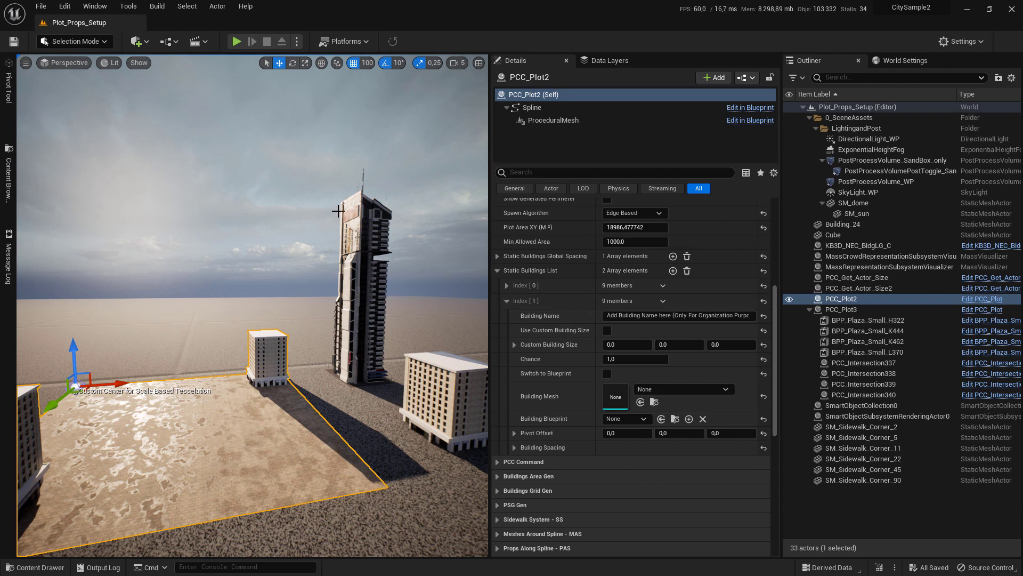
click(36, 568)
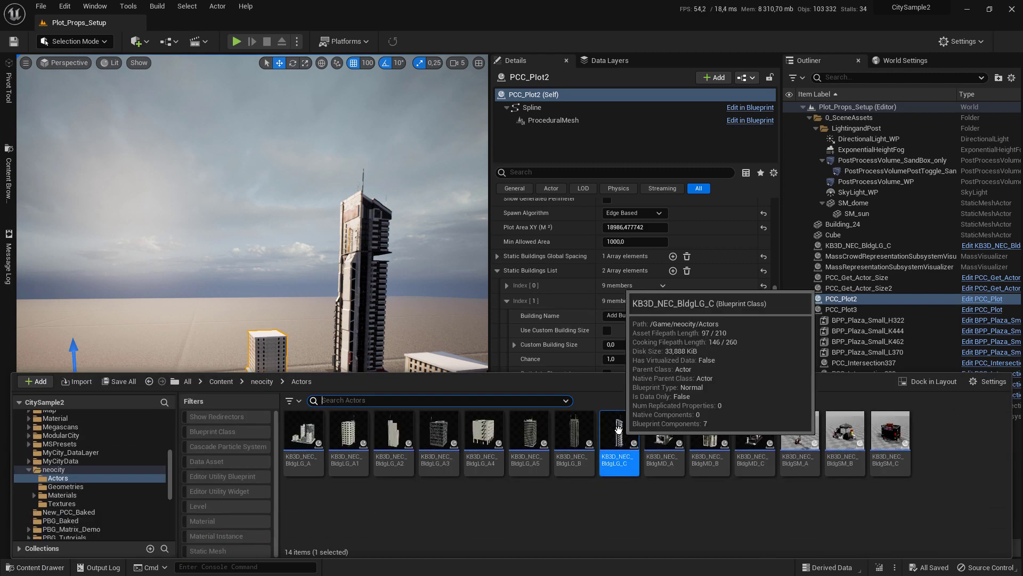
right_drag(469, 341, 482, 405)
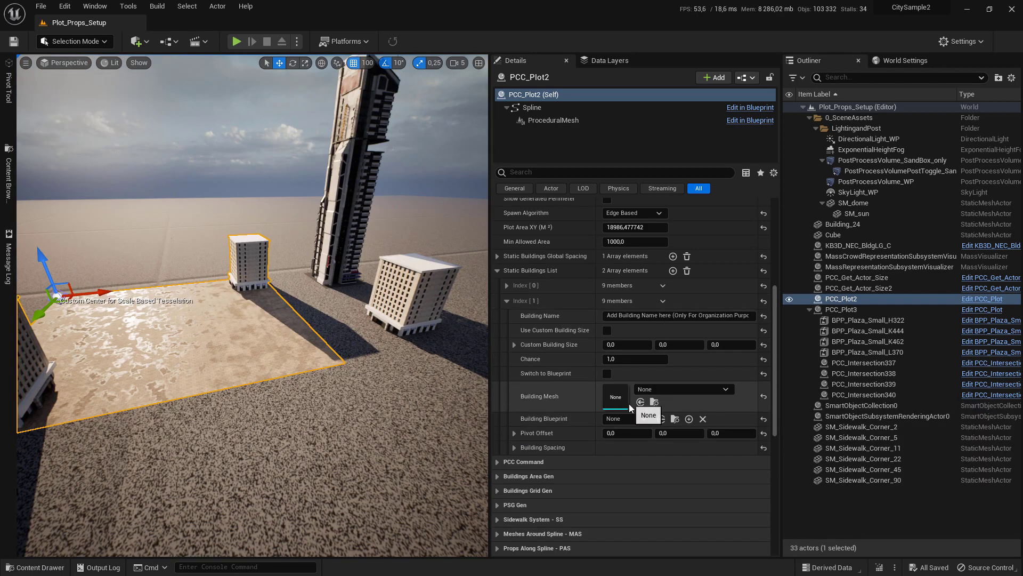
click(662, 420)
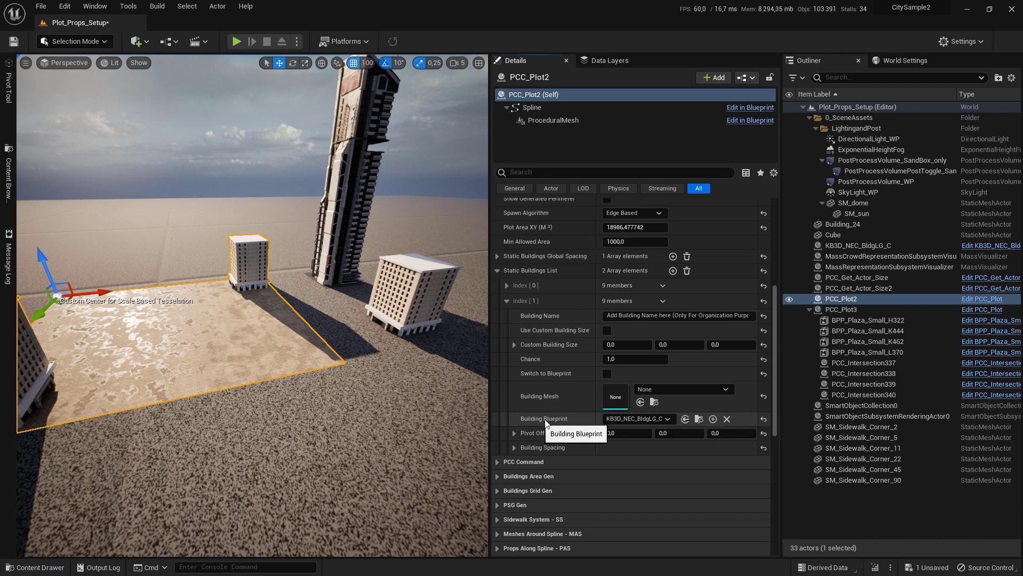
Step: Select PCC_Get_Actor_Size2 near the tower and pick the KB3D_NEC_BldgLG_C tower as its actor to measure
right_drag(352, 336, 401, 327)
key(w)
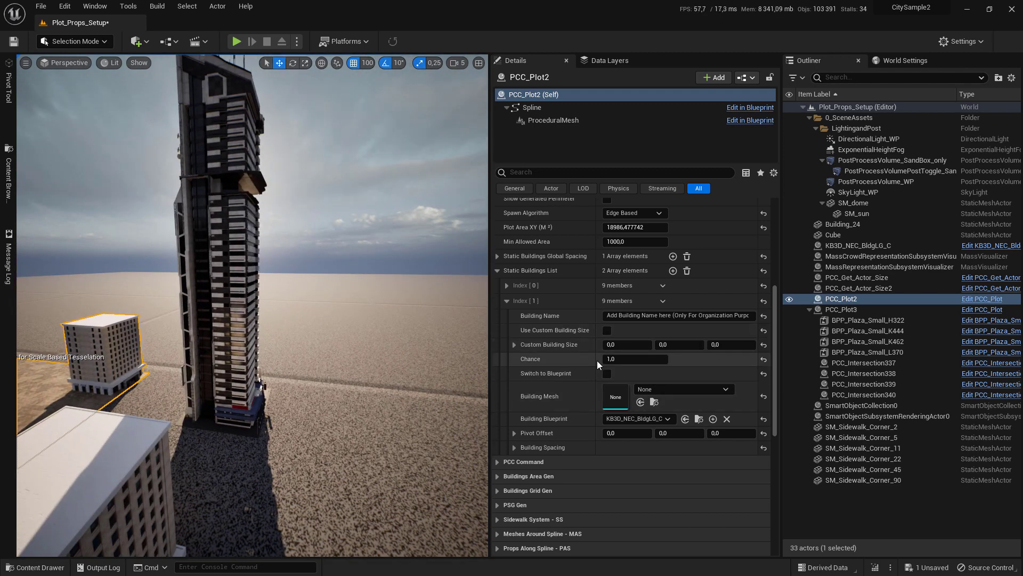
mouse_move(400, 327)
right_down()
mouse_move(341, 363)
mouse_move(383, 335)
right_up()
key(w)
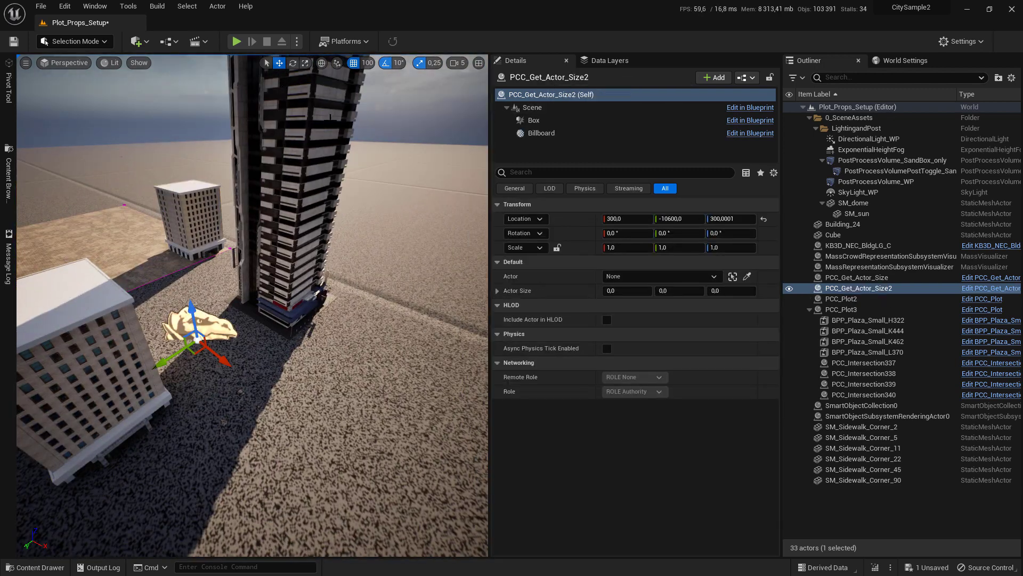
right_drag(276, 271, 277, 218)
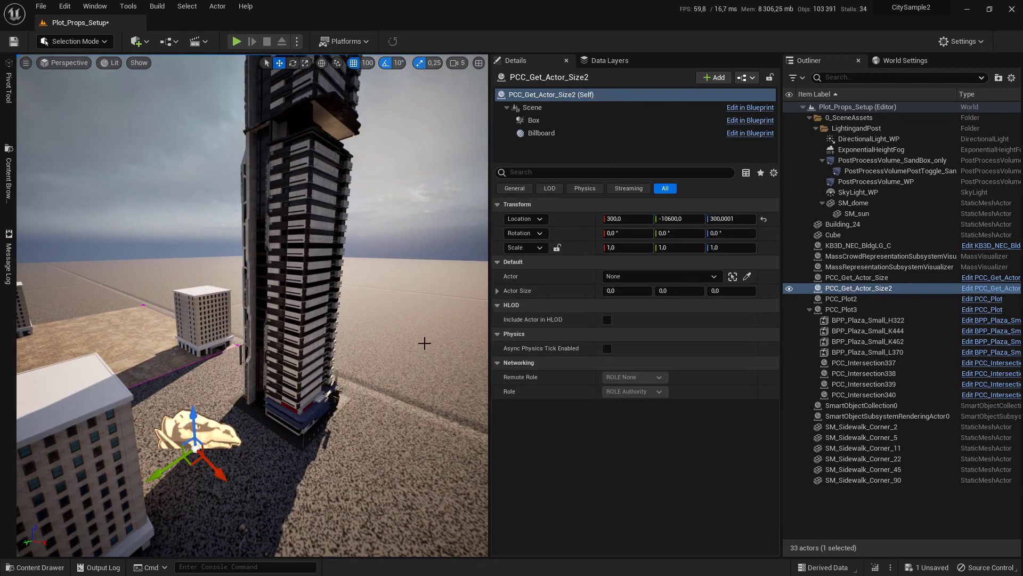
click(747, 277)
click(311, 231)
right_drag(397, 286, 397, 233)
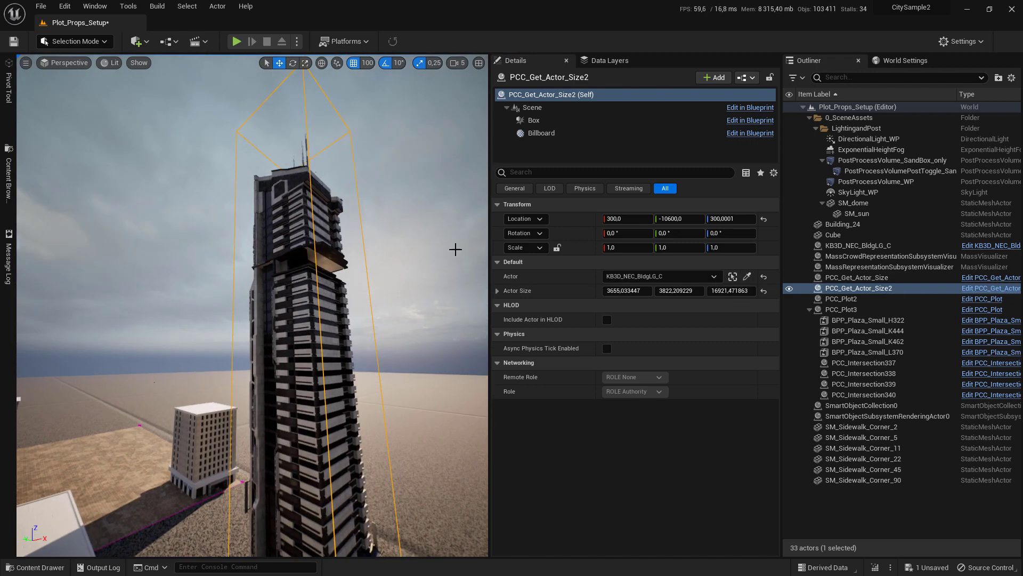
Step: Copy the tower's Actor Size and paste it into the Custom Building Size of PCC_Plot2's second static building entry
right_click(520, 292)
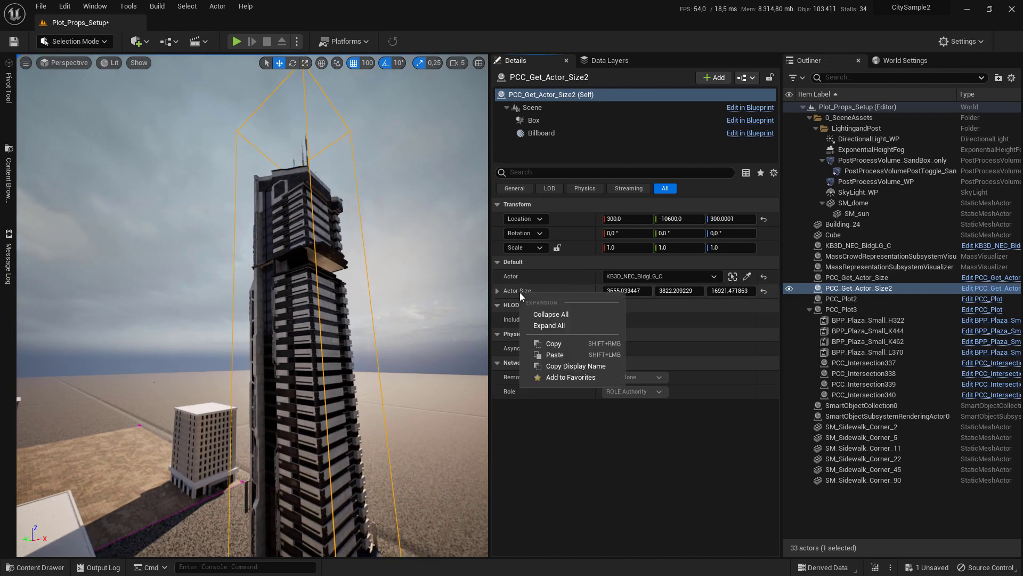
click(549, 343)
right_drag(397, 286, 381, 373)
click(150, 272)
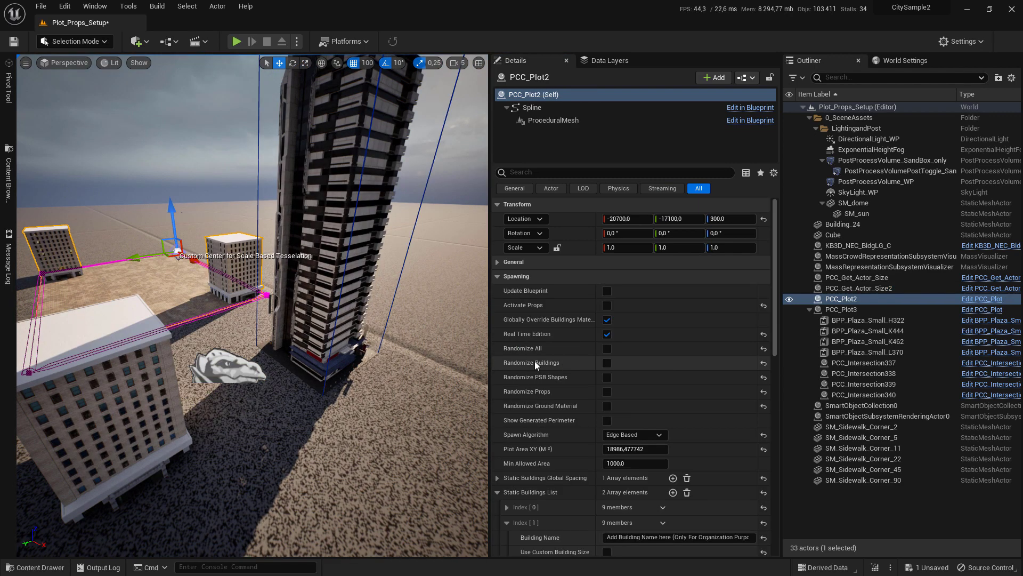
scroll(562, 363, down, 10)
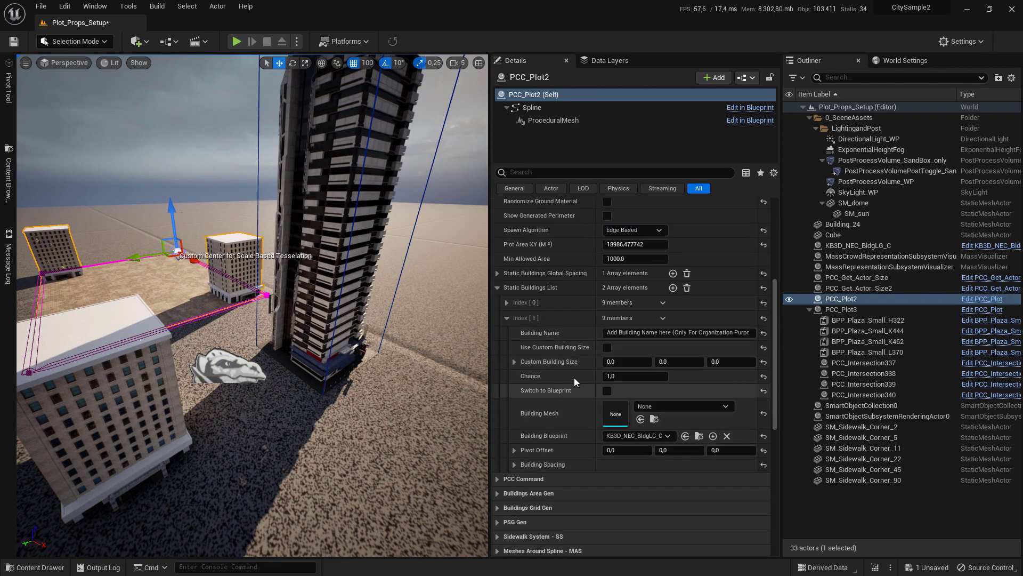
right_click(550, 362)
click(571, 423)
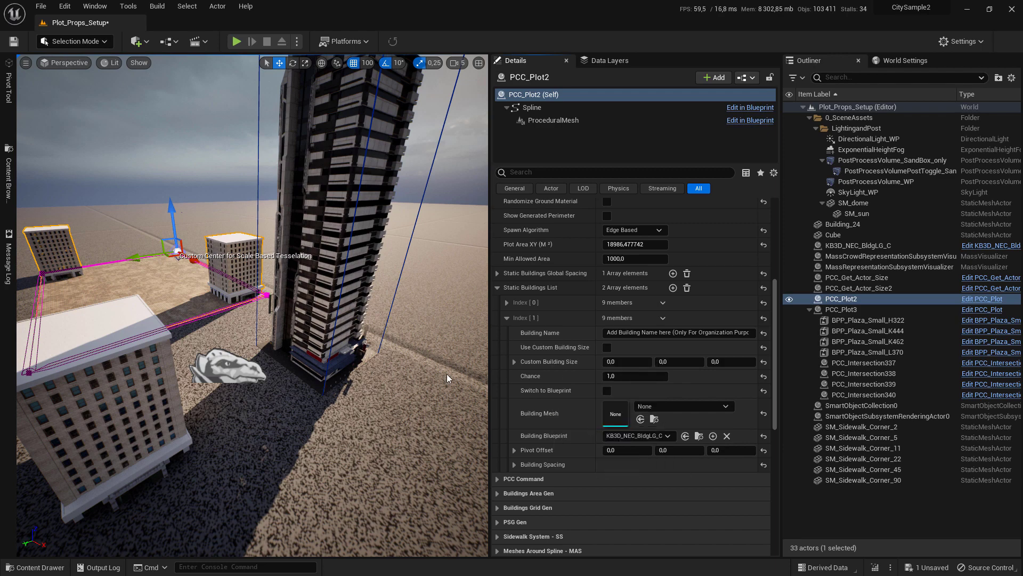
Step: Enable Switch to Blueprint and Use Custom Building Size for the second static building entry, and inspect the towers on the plot
mouse_move(443, 355)
right_down()
mouse_move(471, 360)
mouse_move(405, 384)
mouse_move(443, 355)
right_up()
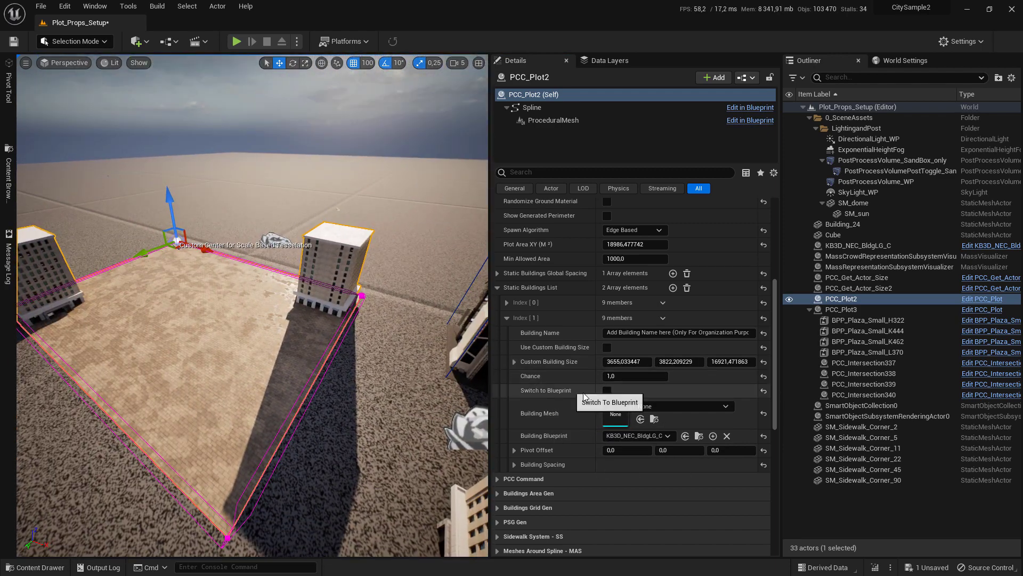
click(608, 391)
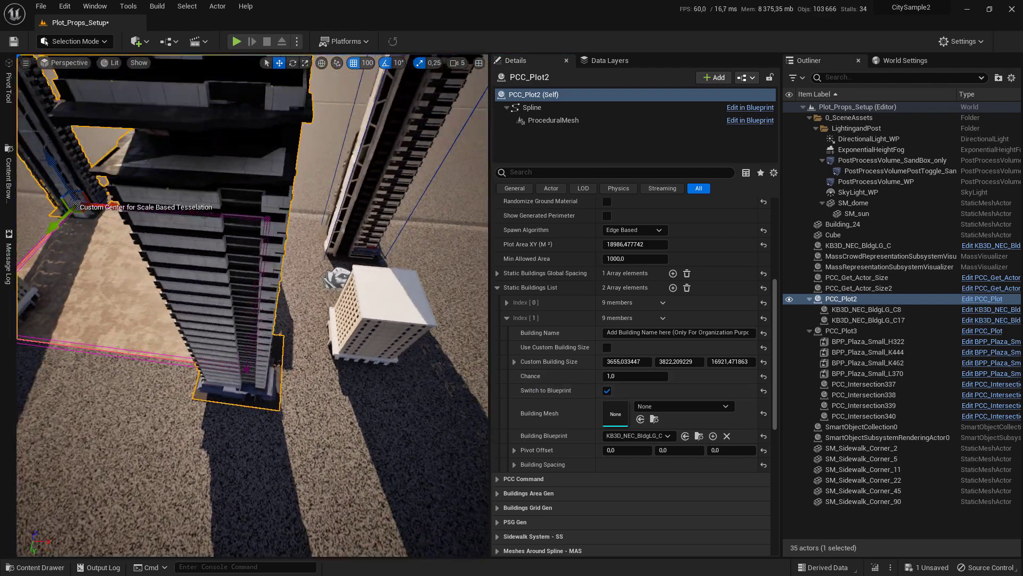
right_drag(443, 354, 389, 363)
click(606, 348)
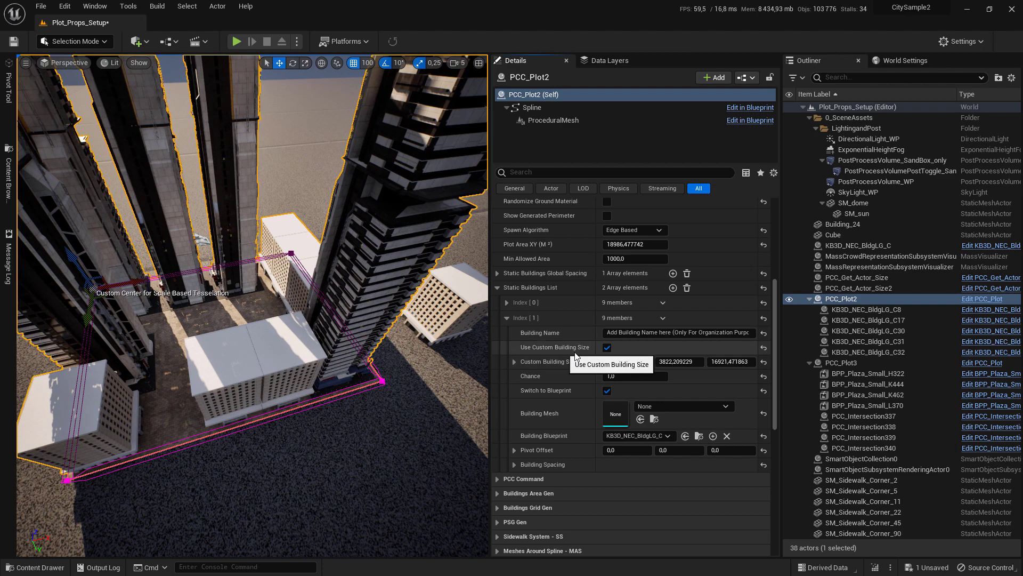
key(f)
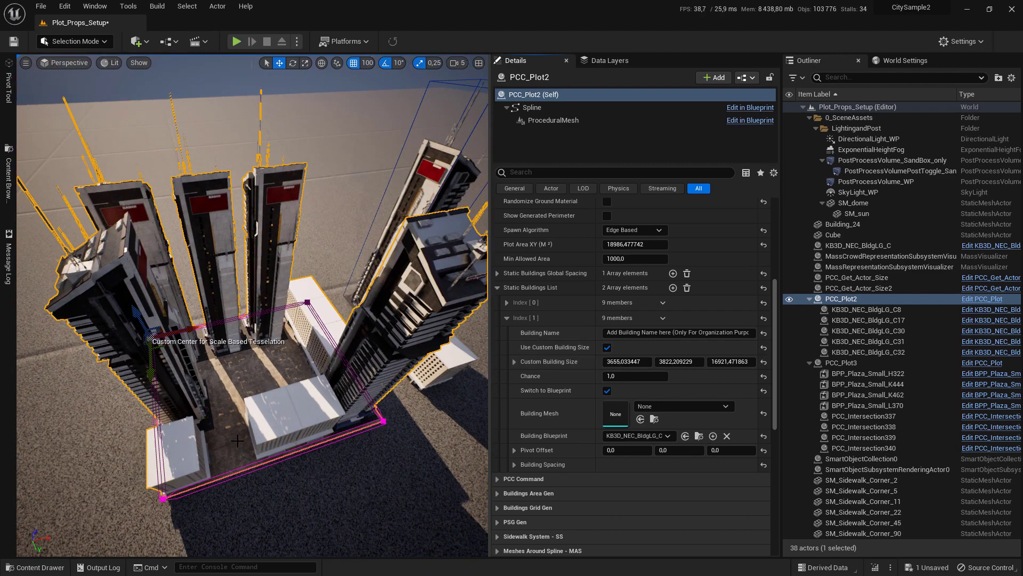
alt+drag(286, 405, 469, 314)
right_drag(252, 305, 326, 367)
key(g)
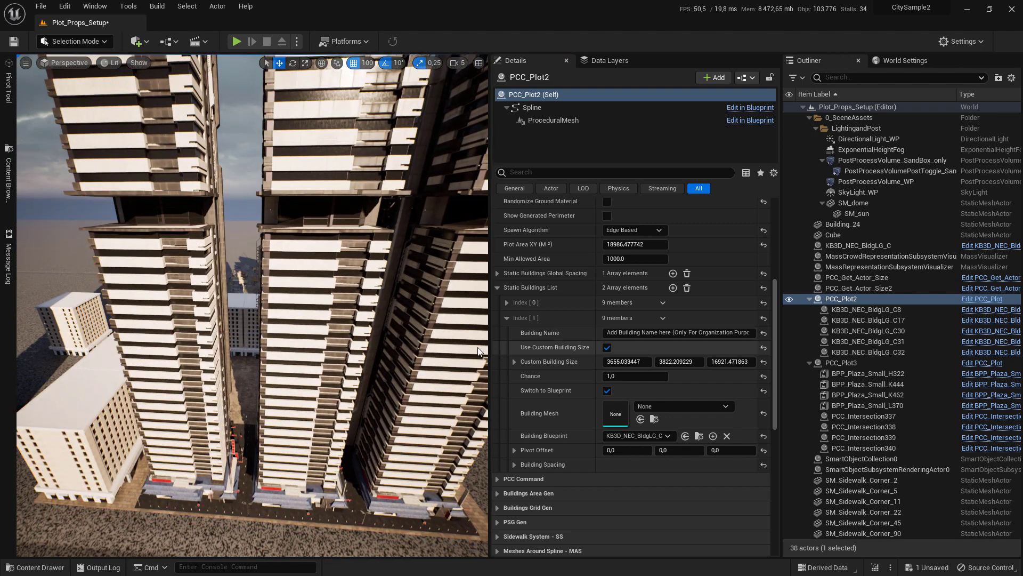
Step: Add more Static Buildings List entries, assigning the Building_21 mesh to the third and Building_22 to the fourth
click(507, 318)
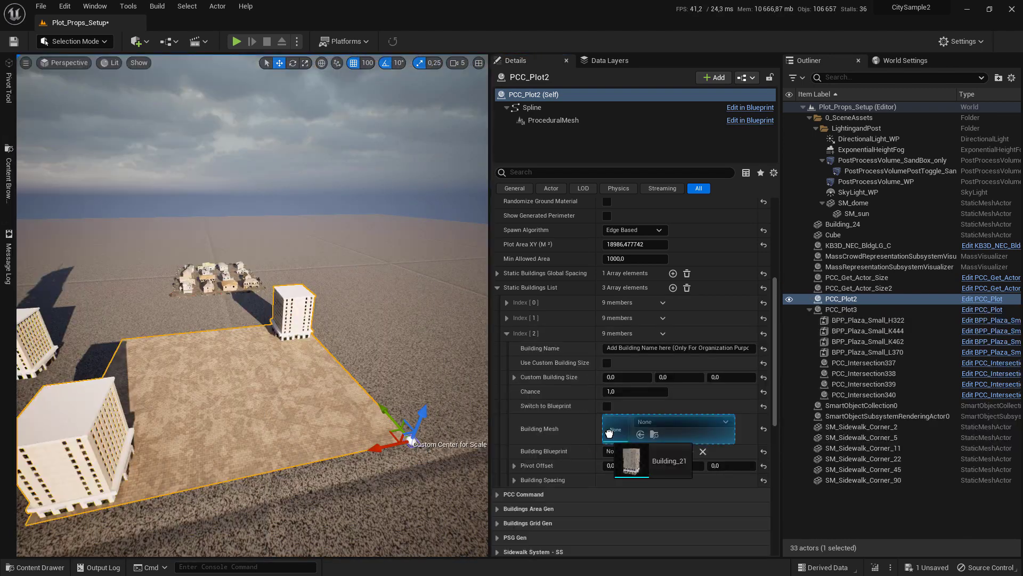
drag(162, 186, 615, 429)
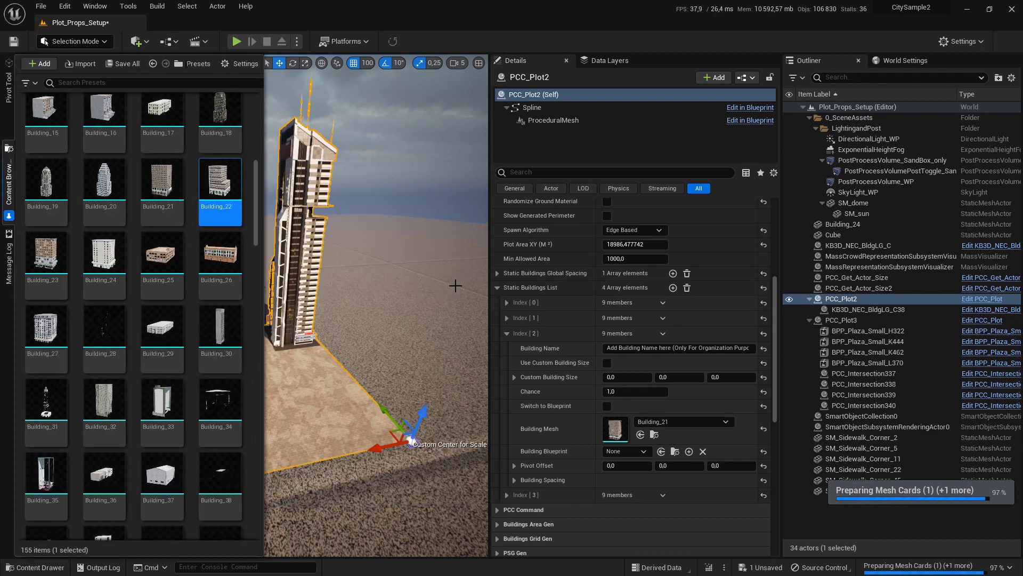
click(507, 333)
click(507, 348)
drag(220, 198, 608, 444)
click(505, 349)
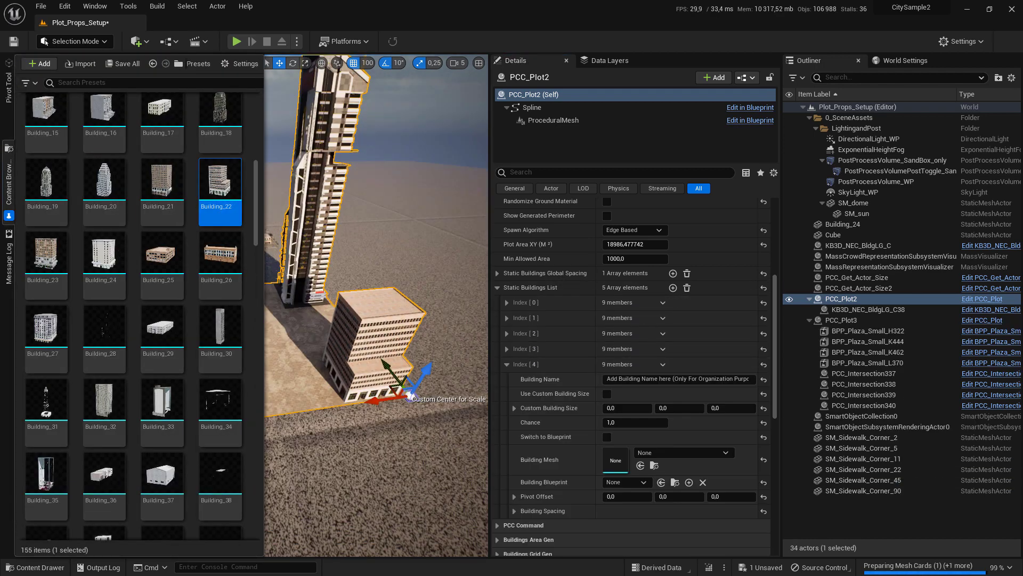
Step: Place the KB3D_NEC_BldgLG_B tower in the level and copy its Actor Size from PCC_Get_Actor_Size2
key(ctrl+space)
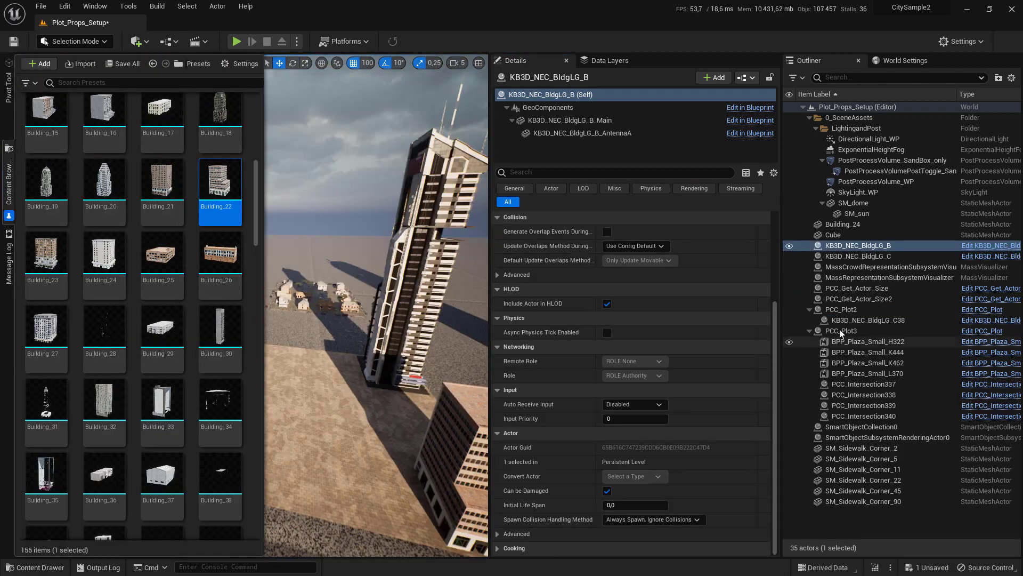
click(859, 298)
right_click(527, 291)
click(566, 339)
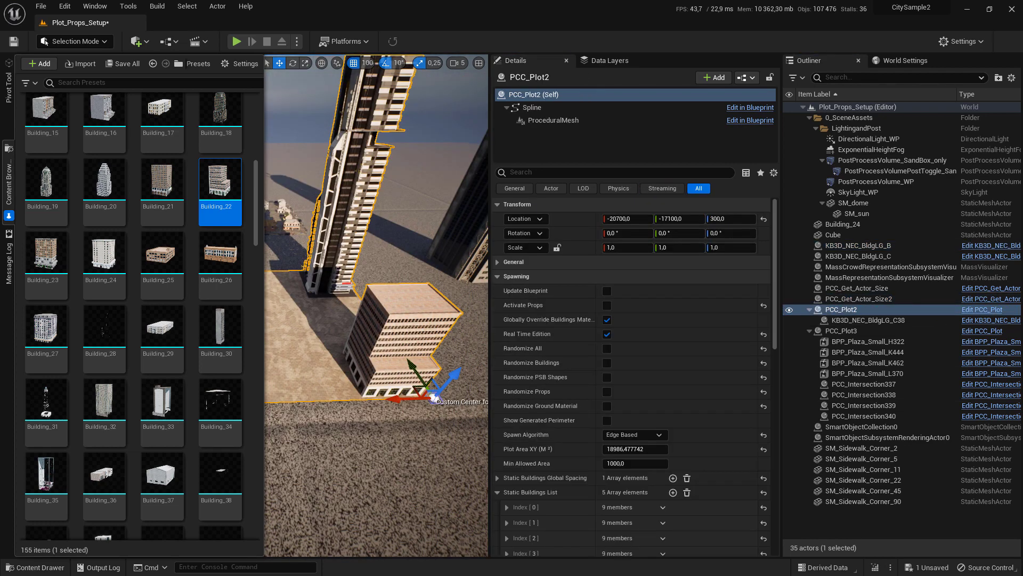
Step: Paste the copied size into the Custom Building Size of PCC_Plot2's KB3D_NEC_BldgLG_B entry and enable Use Custom Building Size
scroll(628, 373, down, 5)
click(661, 431)
right_click(538, 355)
click(565, 422)
click(606, 343)
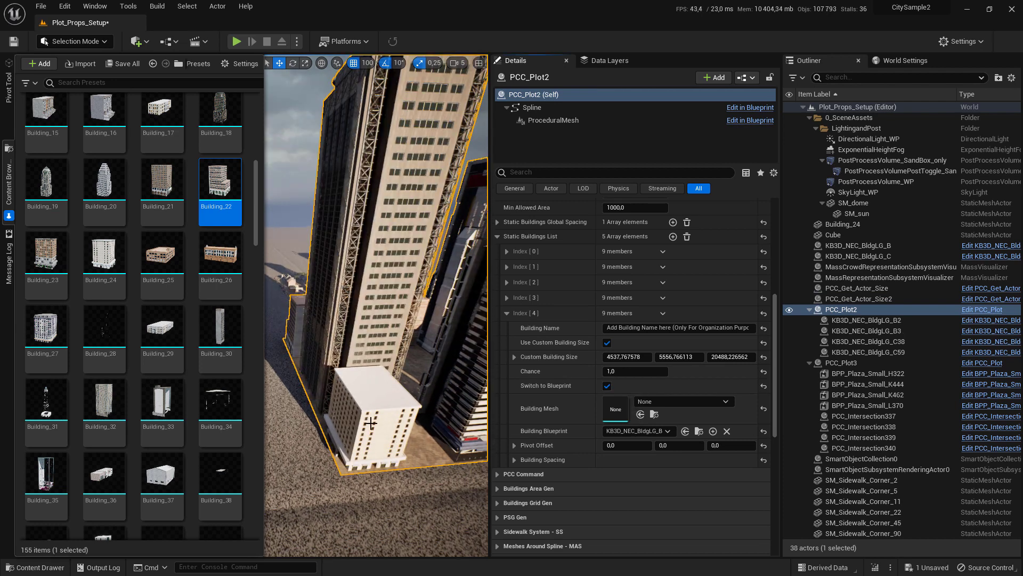
Step: Add a sixth Static Buildings List entry and place the KB3D_NEC_BldgMD_A building in the level
click(673, 236)
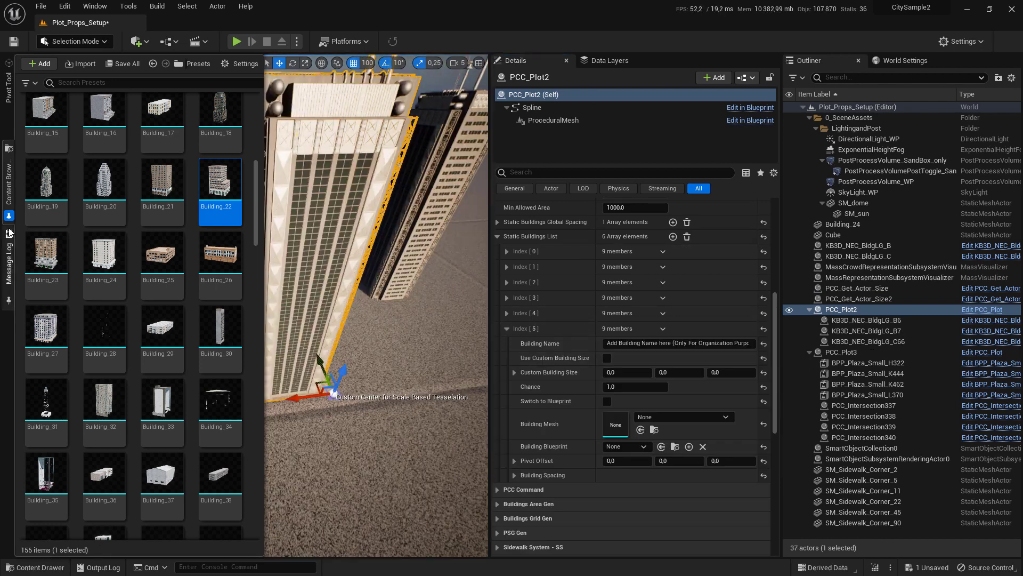
click(35, 567)
drag(664, 442, 435, 344)
Step: Pick KB3D_NEC_BldgMD_A as the actor measured by PCC_Get_Actor_Size2 and copy its Actor Size
click(853, 310)
click(747, 277)
click(442, 336)
right_click(525, 292)
click(551, 343)
right_drag(373, 299, 416, 256)
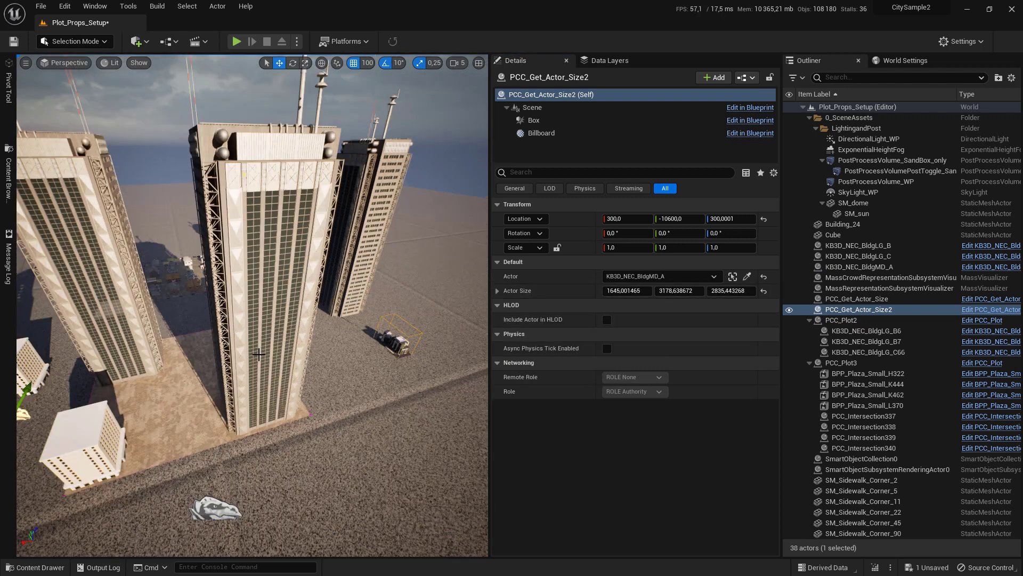
Step: Paste the size into the Custom Building Size of PCC_Plot2's sixth static building entry and enable Use Custom Building Size
click(197, 394)
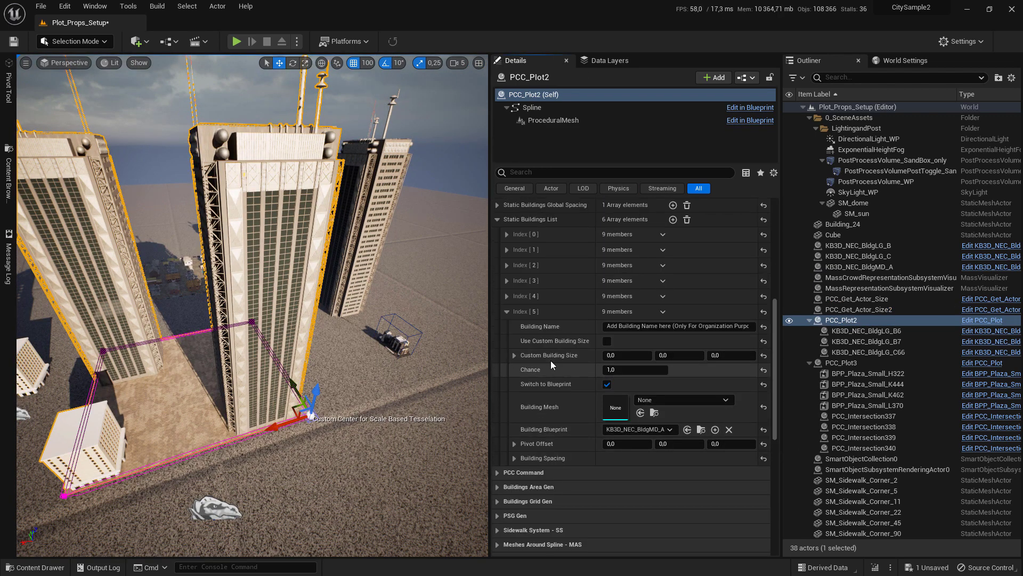
right_click(557, 356)
click(596, 423)
click(607, 341)
right_drag(482, 362, 448, 363)
click(507, 311)
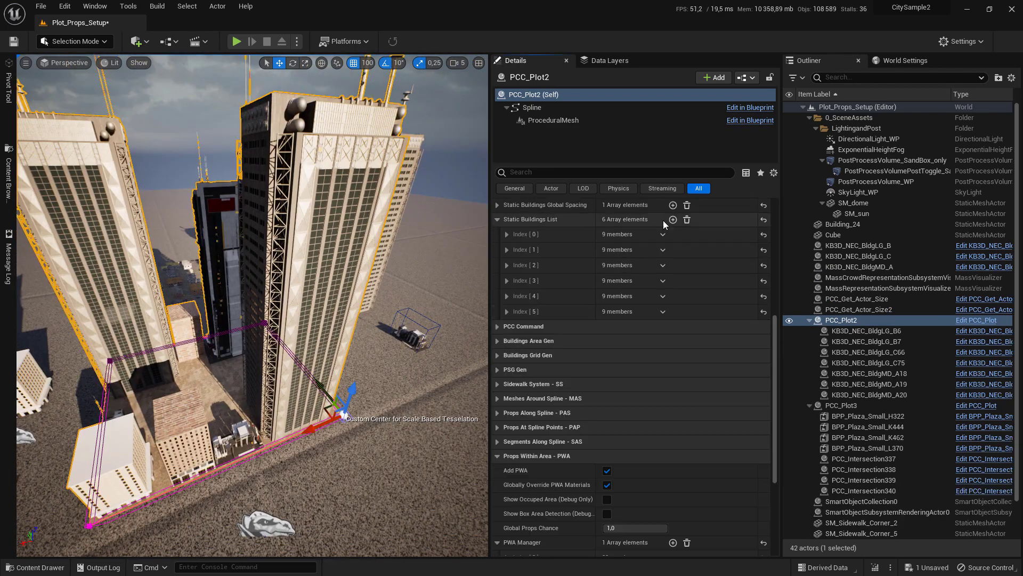
Step: Add a seventh Static Buildings List entry and assign the Building_18 mesh to it
click(673, 219)
click(507, 327)
click(8, 176)
scroll(137, 270, down, 5)
drag(219, 179, 621, 424)
Step: Add eighth and ninth Static Buildings List entries, assigning Building_17 to the eighth and another building mesh to the ninth
click(673, 220)
key(ctrl+space)
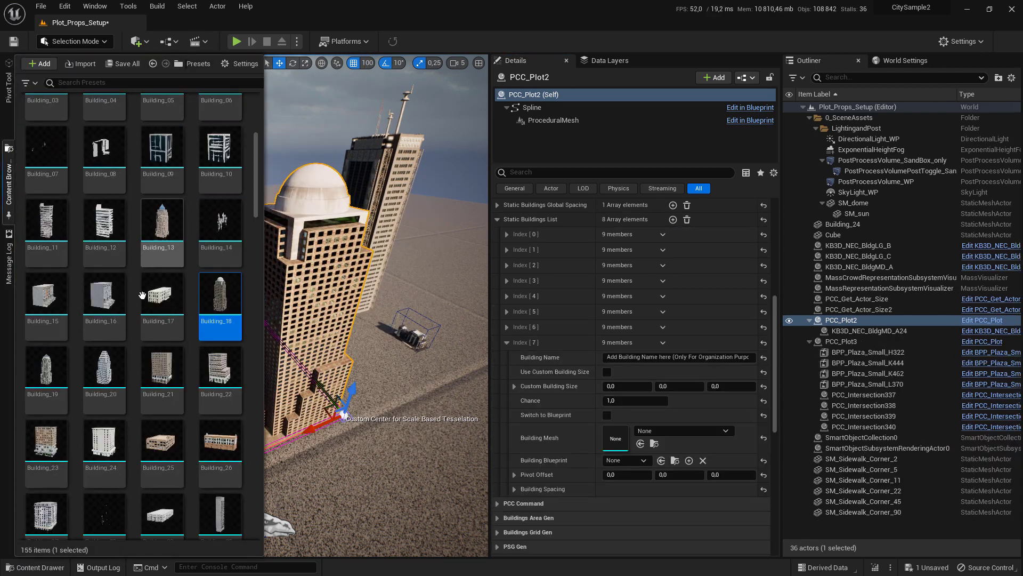
click(641, 444)
click(673, 271)
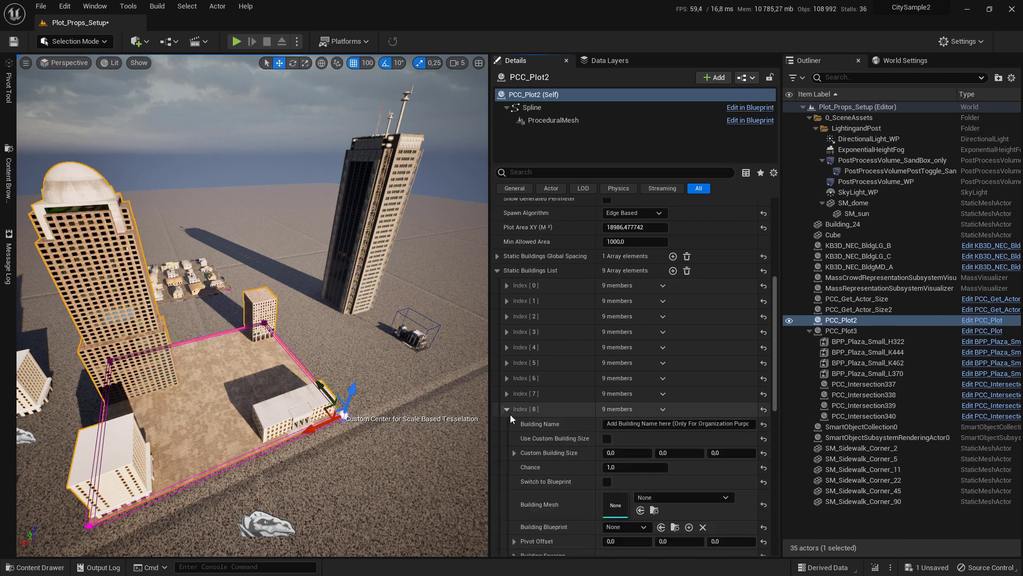
key(ctrl+space)
drag(104, 229, 667, 501)
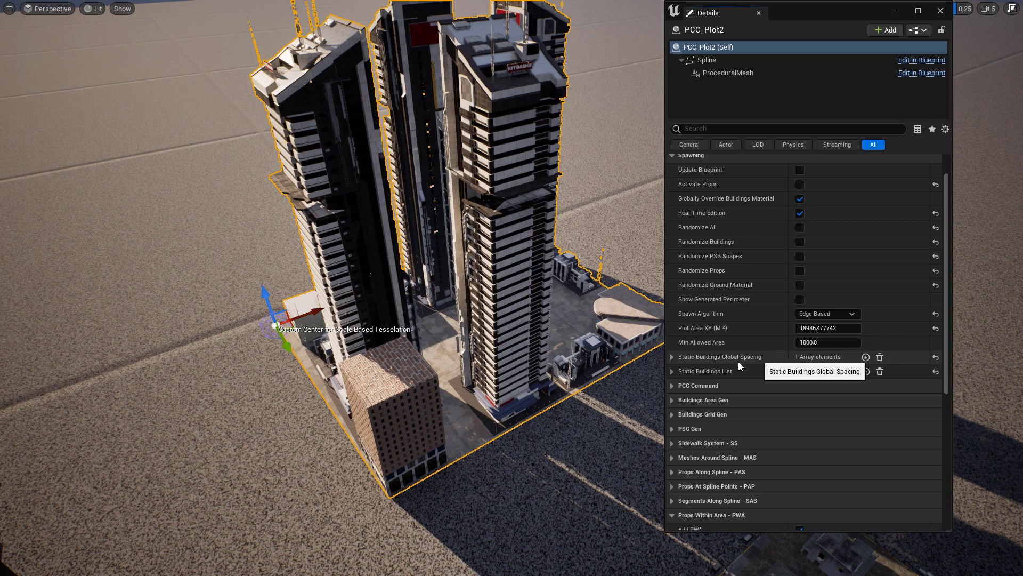
Step: Set the Static Buildings Global Spacing of PCC_Plot2 to a Min of 200 and a Max of 300
right_drag(572, 337, 602, 352)
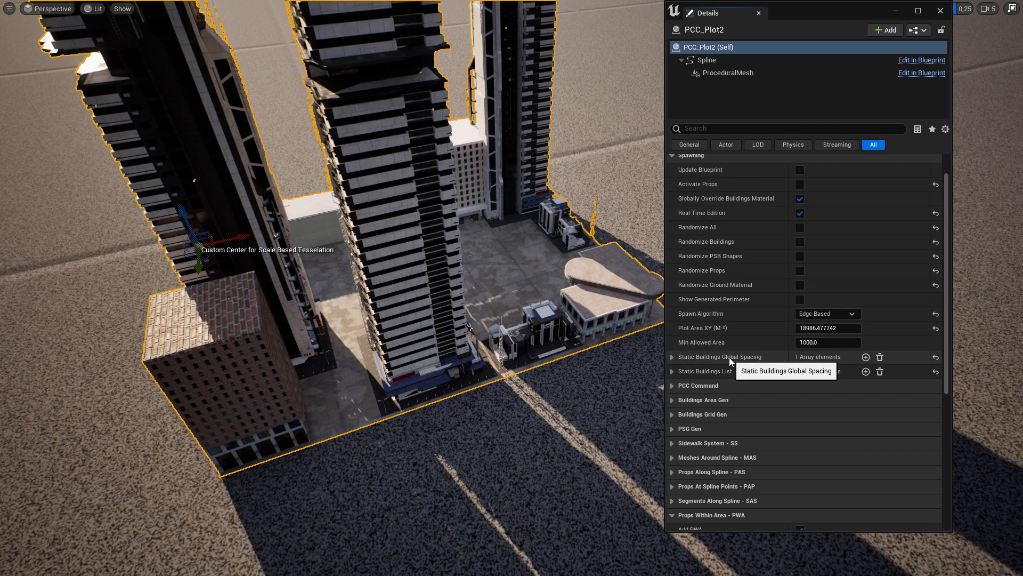
click(673, 356)
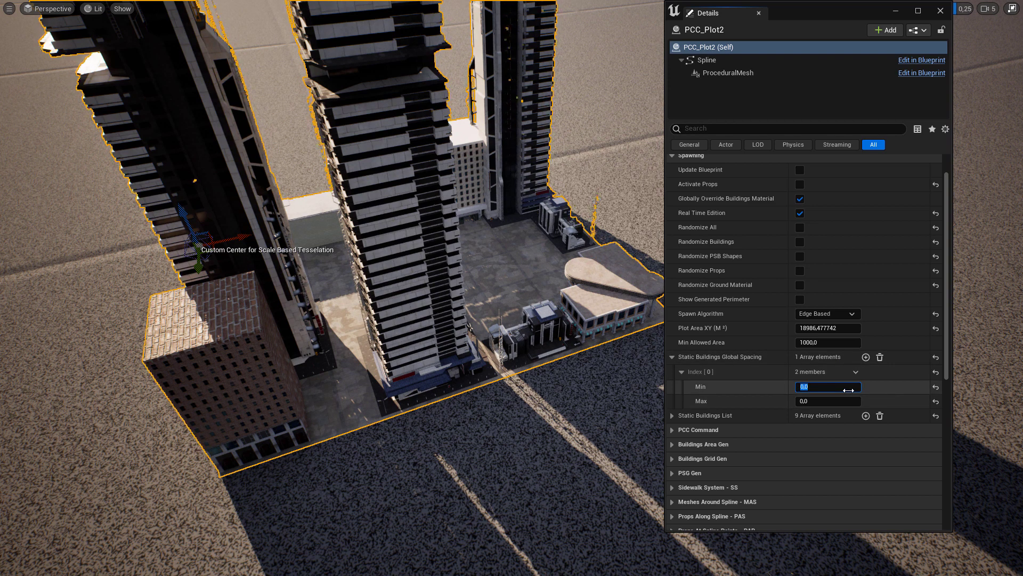
text(0)
key(Return)
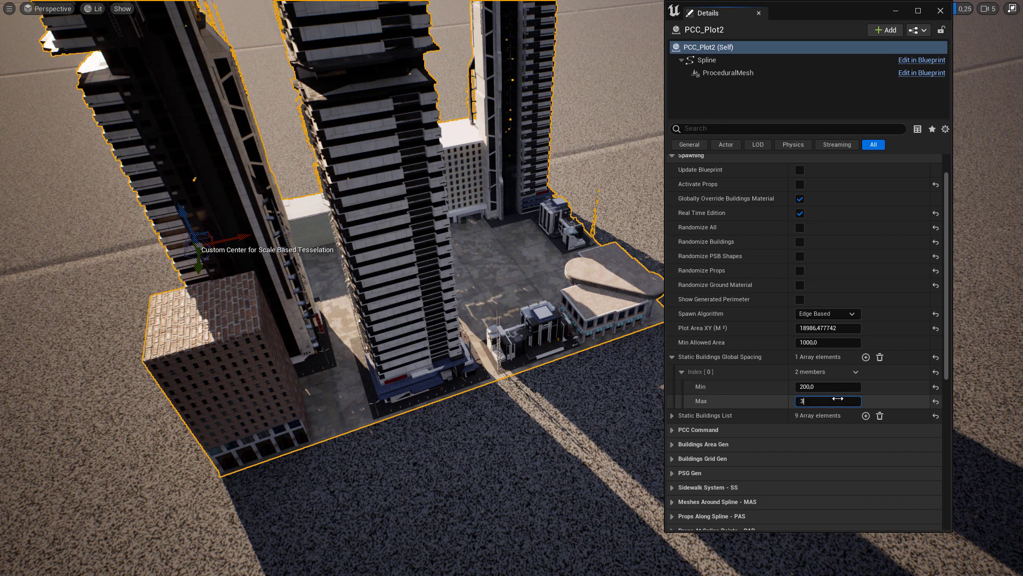
key(Return)
Step: Set the global spacing Min to 100 and inspect the gaps between the buildings
click(816, 385)
text(100)
key(Return)
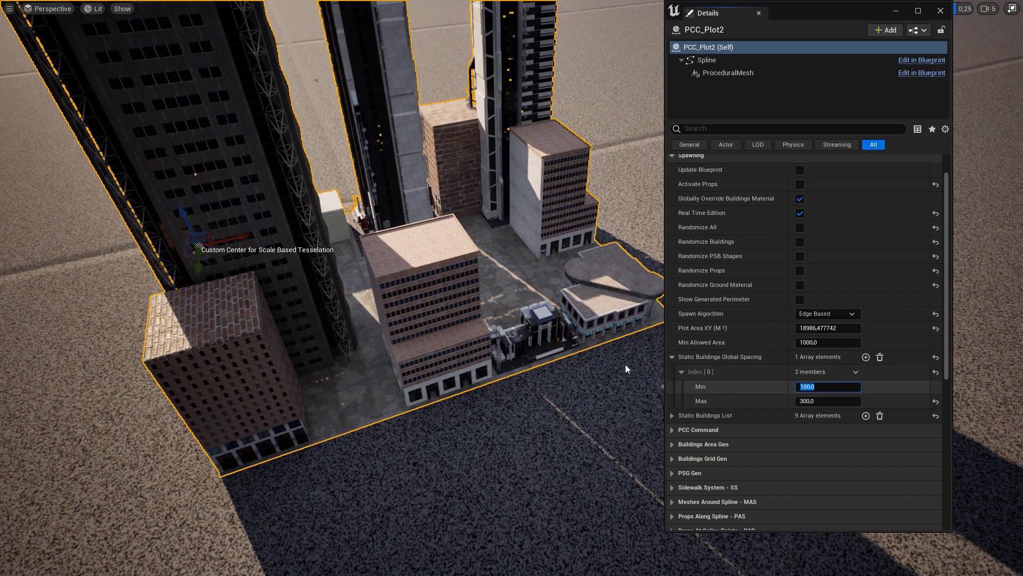
right_drag(590, 354, 650, 272)
click(672, 357)
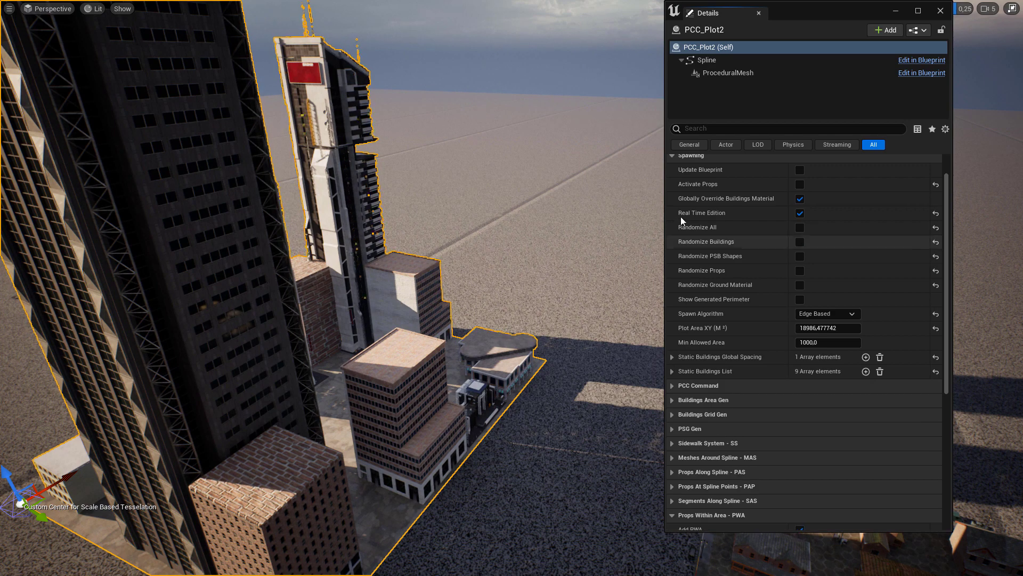
Step: Run Randomize All on PCC_Plot2 repeatedly to generate different building layouts
right_drag(425, 178, 398, 172)
click(796, 229)
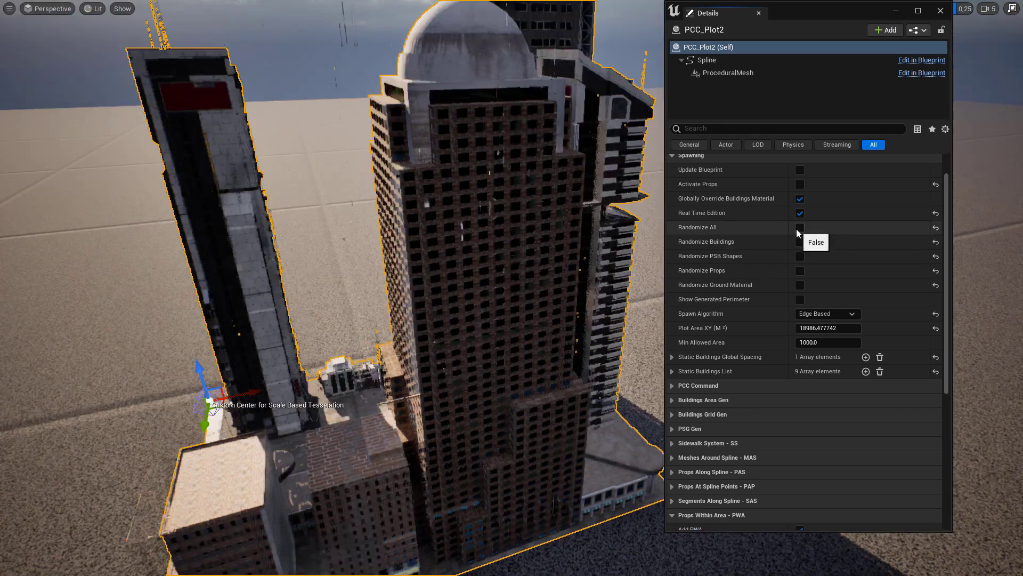
click(797, 229)
click(797, 229)
click(797, 229)
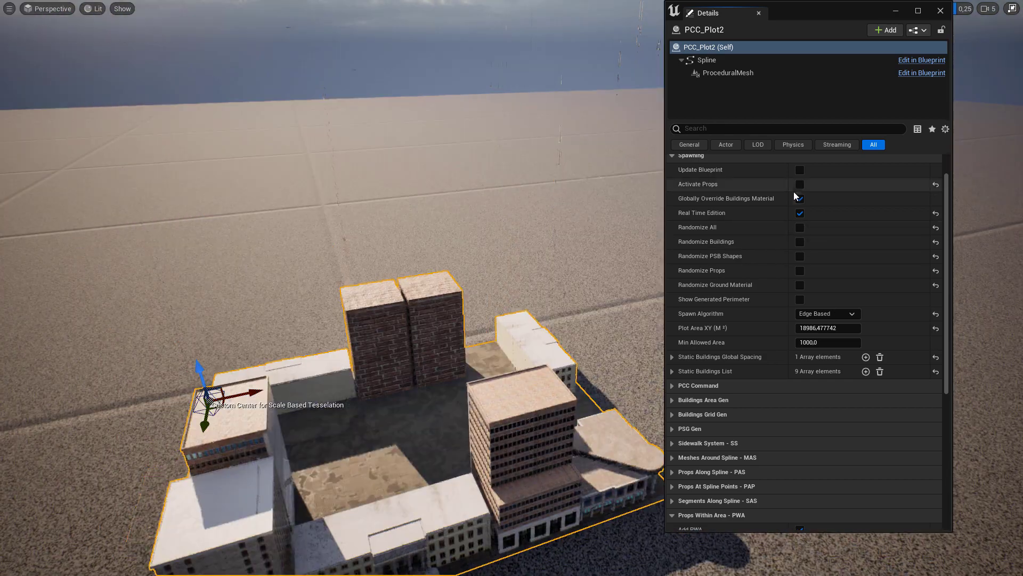
click(797, 231)
click(798, 231)
click(797, 231)
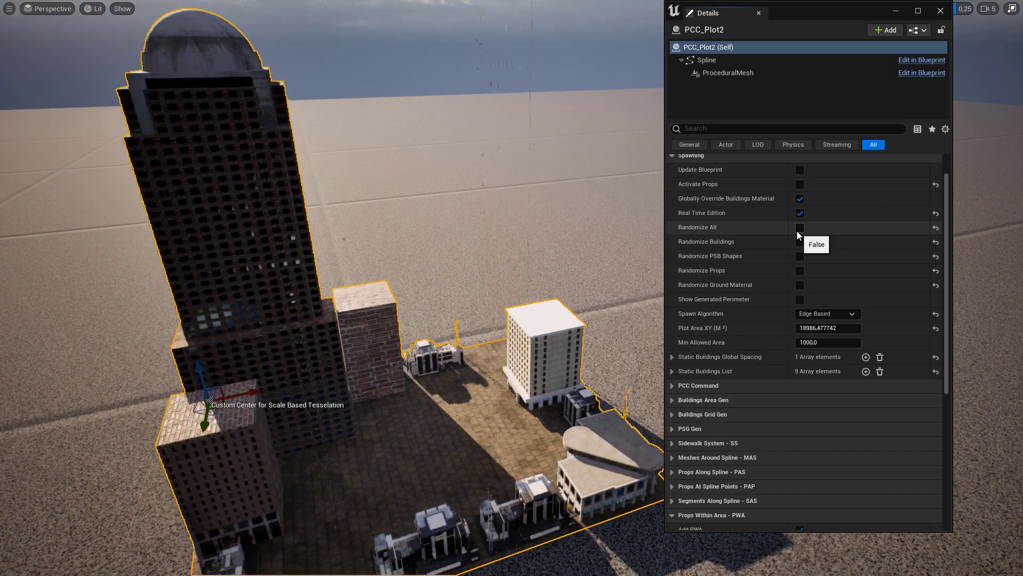
click(797, 231)
click(797, 231)
click(797, 231)
click(797, 232)
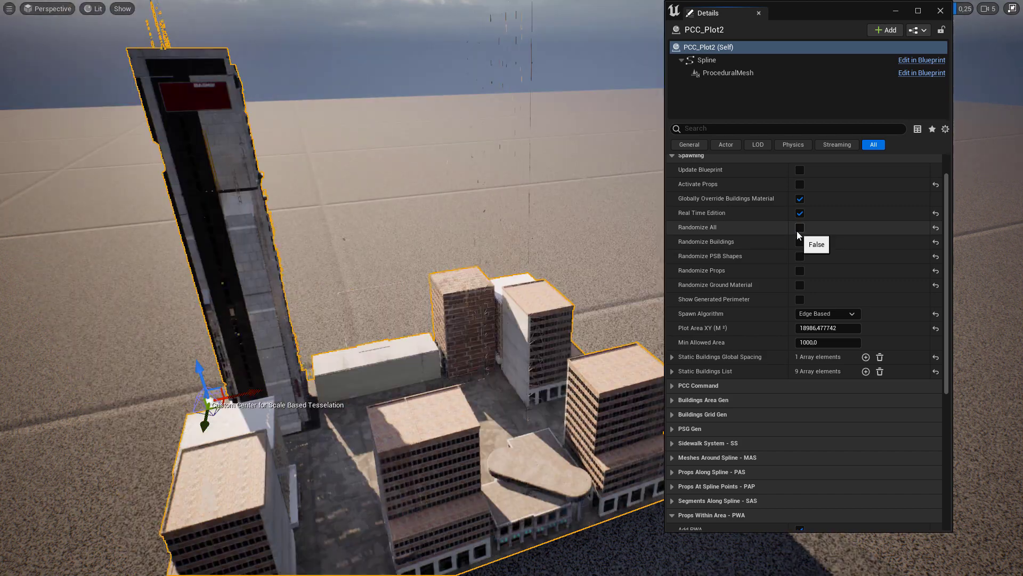
click(798, 232)
Step: Activate the props on PCC_Plot2 and randomize the whole plot once more, viewing it from the street side
right_drag(511, 288, 426, 288)
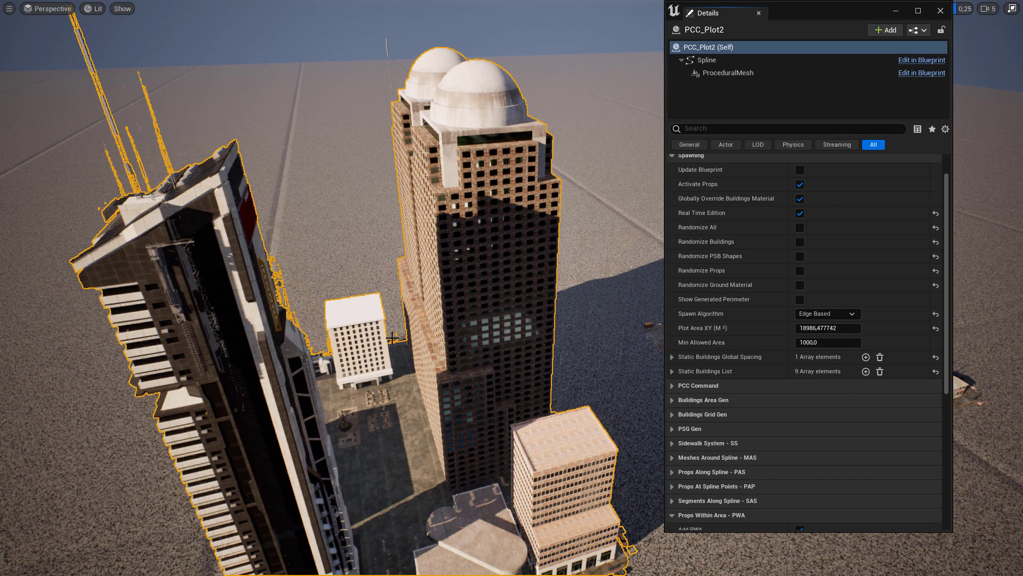
alt+drag(403, 328, 576, 352)
right_drag(373, 331, 512, 334)
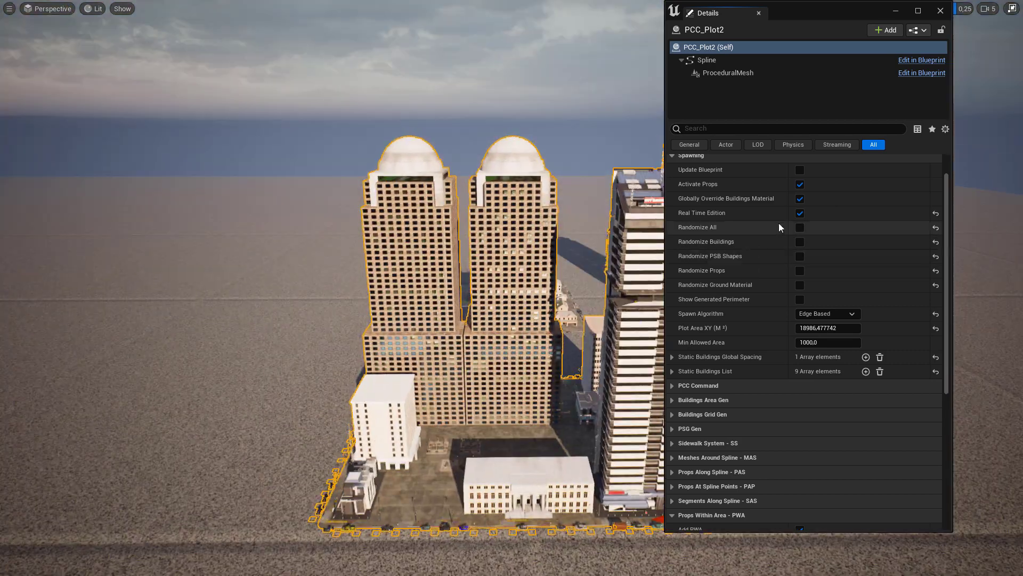
click(799, 228)
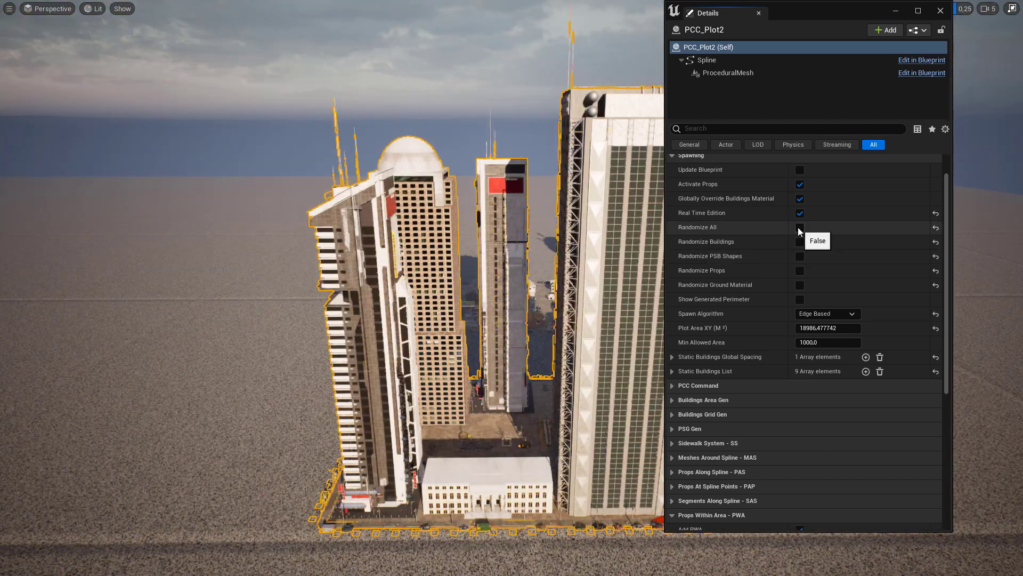
mouse_move(349, 265)
right_down()
mouse_move(480, 320)
mouse_move(437, 314)
mouse_move(342, 266)
right_up()
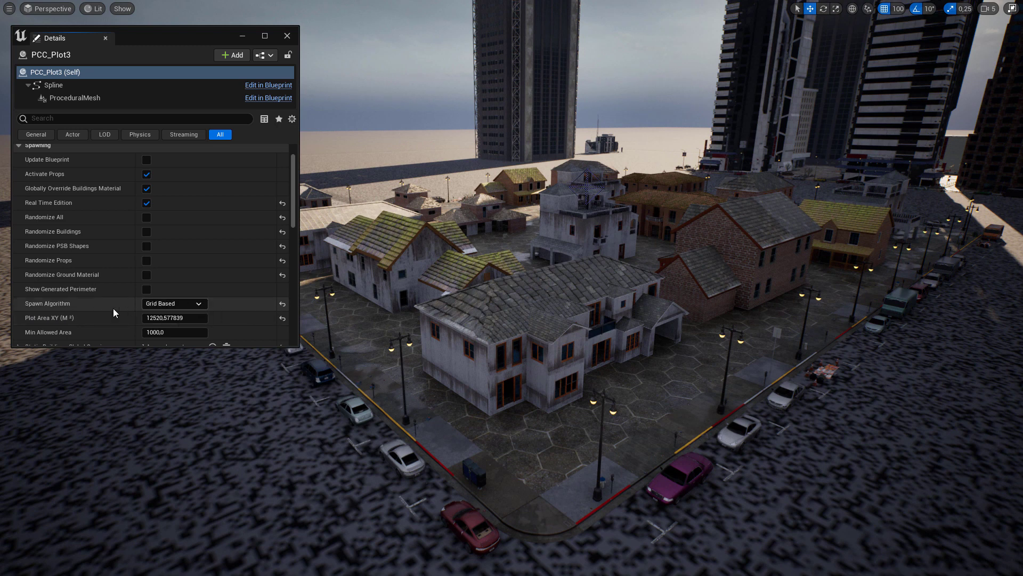
Step: Switch PCC_Plot3's Spawn Algorithm to Area Based and view the plot from above
click(201, 305)
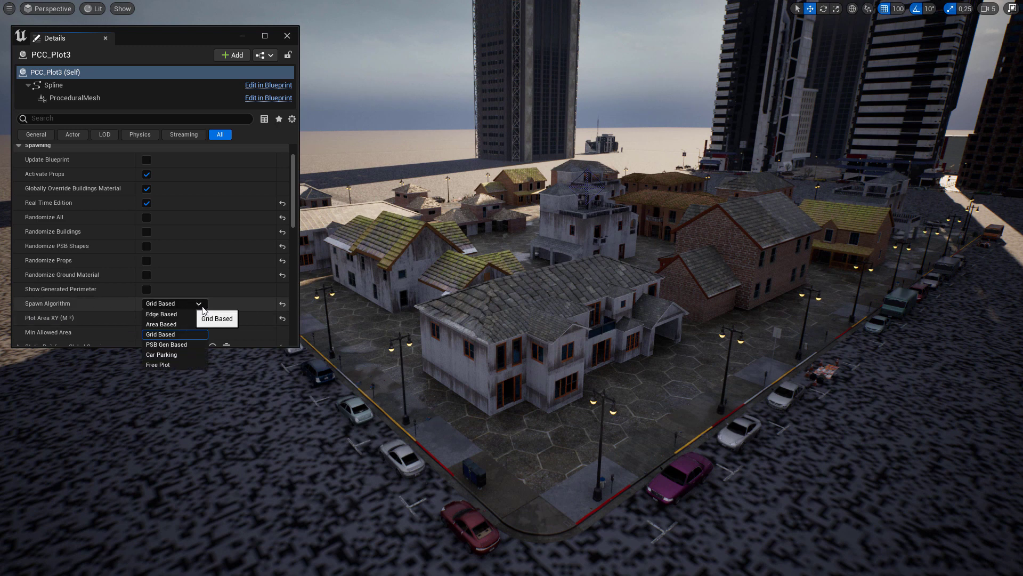
click(170, 324)
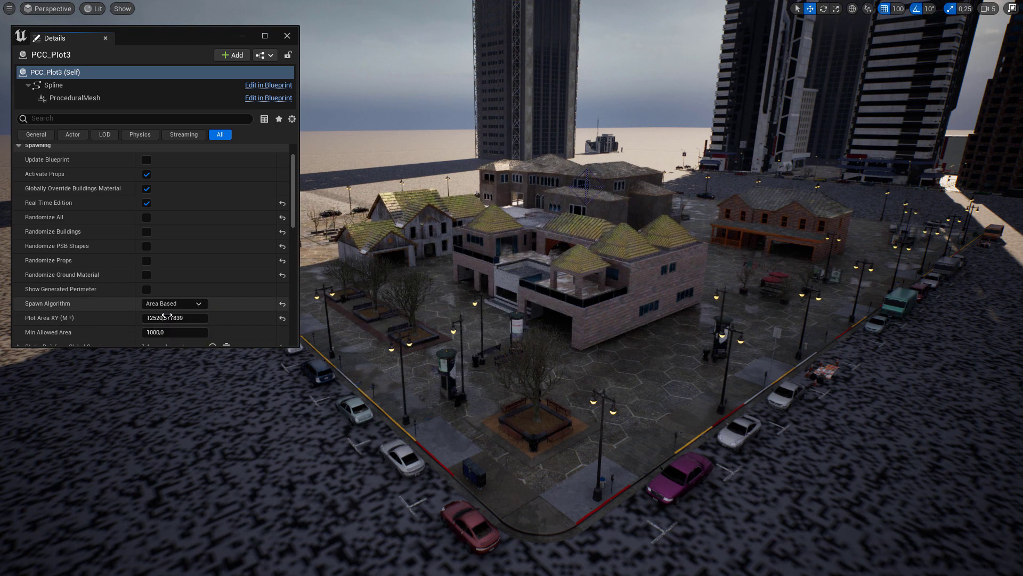
right_drag(373, 256, 373, 320)
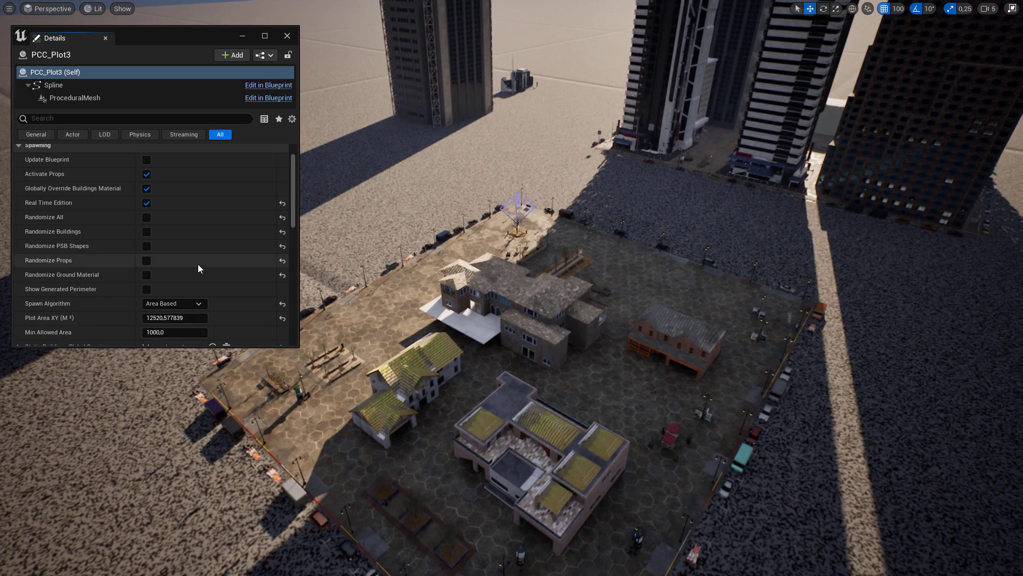
Step: Set PCC_Plot3's Spawn Algorithm to Edge Based and inspect the houses along its perimeter
click(170, 303)
click(179, 315)
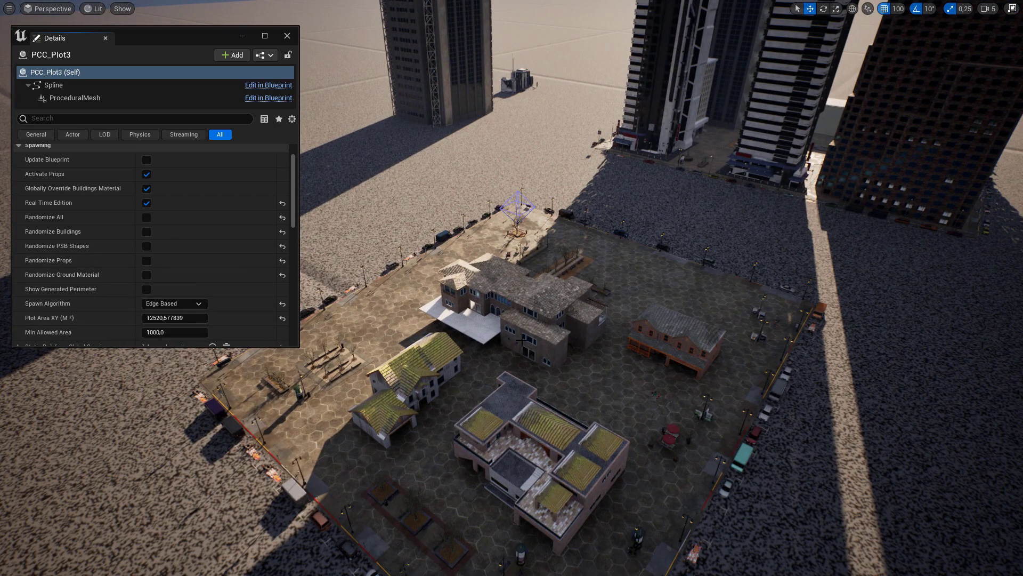
right_drag(373, 224, 315, 165)
right_drag(408, 298, 408, 322)
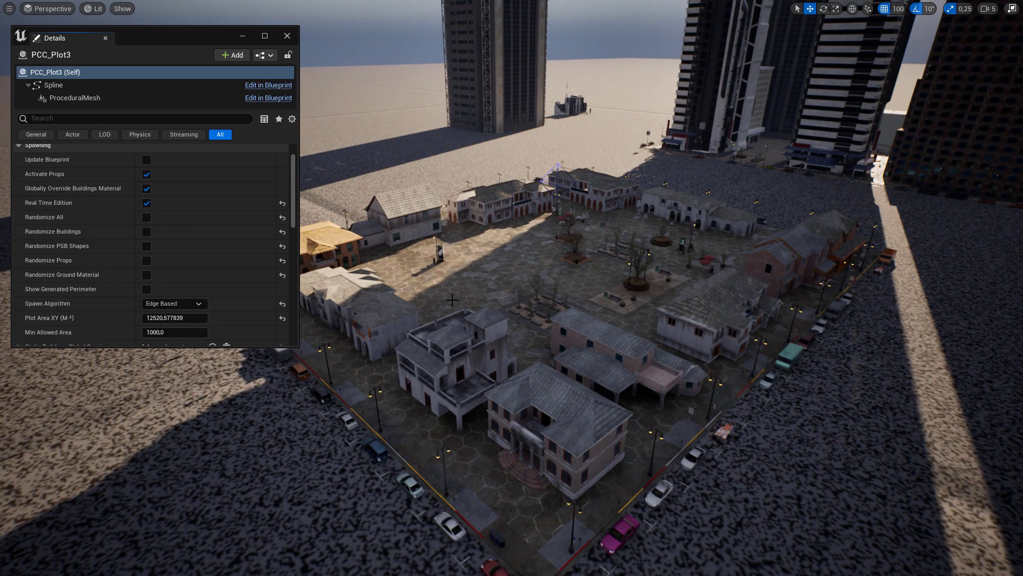
Step: Run Randomize All on PCC_Plot3 to generate a new edge-based layout
mouse_move(557, 458)
right_down()
mouse_move(672, 442)
mouse_move(703, 421)
mouse_move(751, 427)
mouse_move(773, 442)
mouse_move(821, 442)
mouse_move(874, 466)
mouse_move(556, 458)
right_up()
key(a)
key(a)
key(a)
click(149, 222)
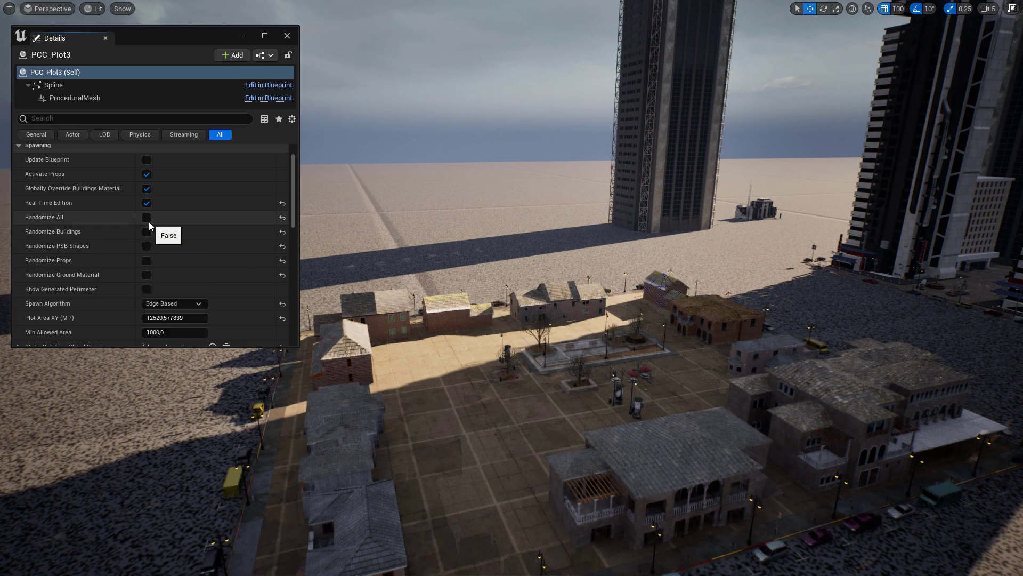